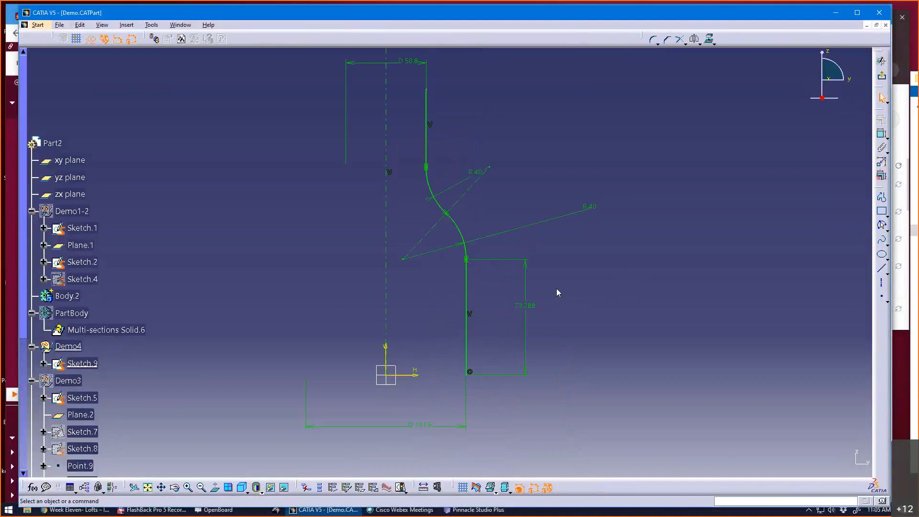
Step: Check the dimensioned half-profile sketch from several angles, and exit it to return to the 3D part
middle_drag(461, 136, 469, 188)
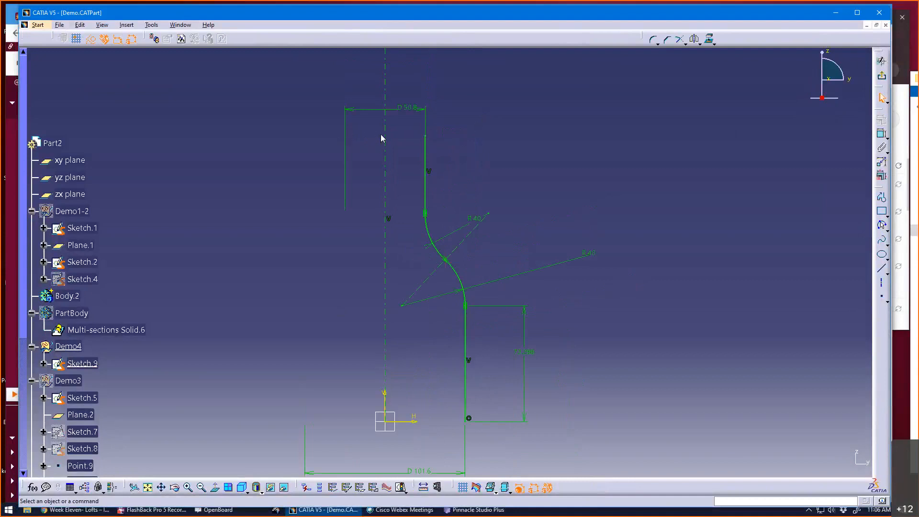
mouse_move(494, 236)
middle_down()
mouse_move(547, 191)
mouse_move(484, 386)
mouse_move(489, 283)
mouse_move(400, 340)
mouse_move(332, 363)
middle_up()
middle_drag(389, 312, 377, 355)
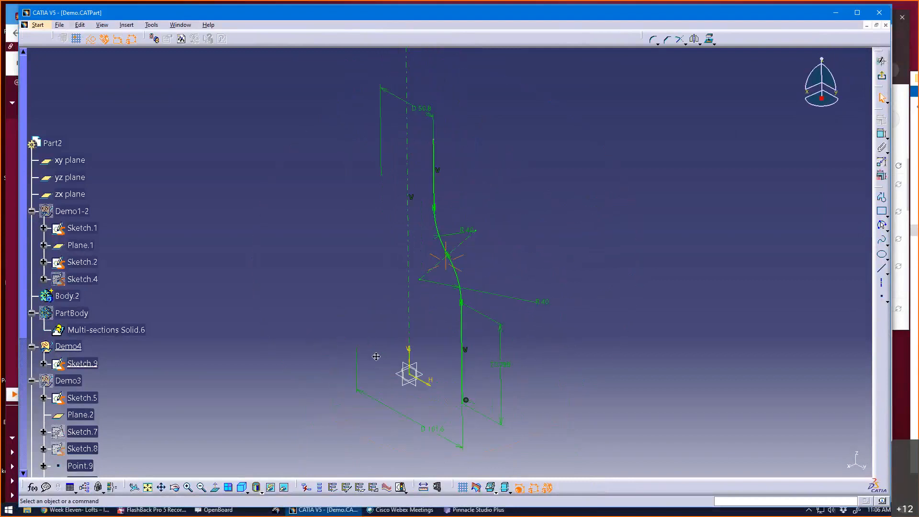
mouse_move(478, 328)
middle_down()
mouse_move(679, 205)
mouse_move(599, 254)
middle_up()
click(881, 76)
middle_drag(222, 352, 251, 342)
scroll(249, 339, down, 3)
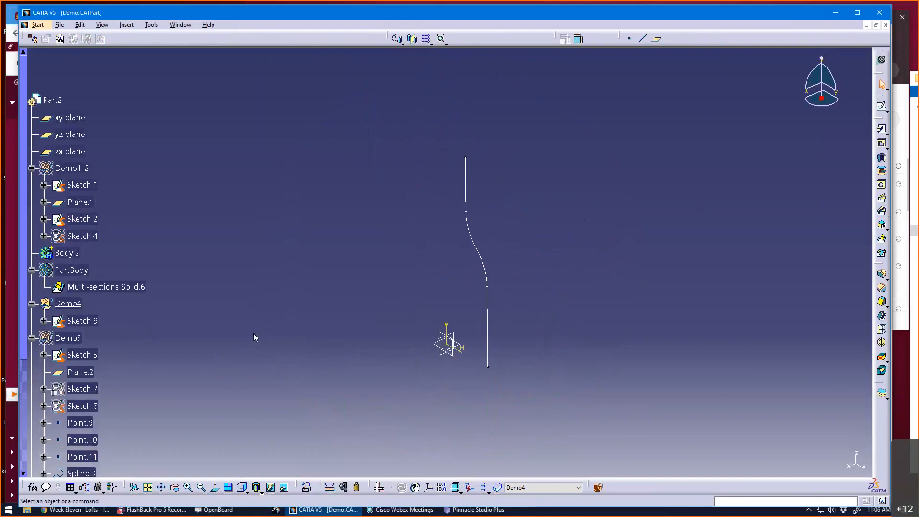
middle_drag(361, 349, 366, 280)
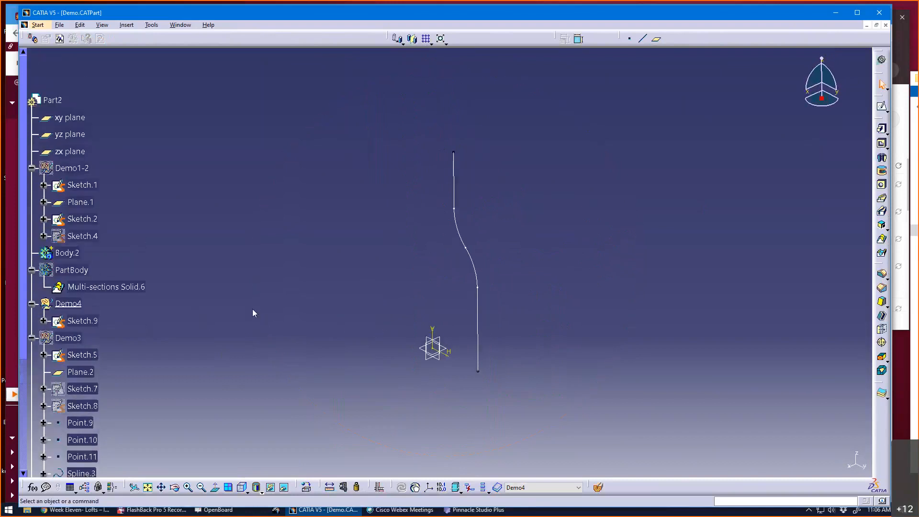
click(478, 309)
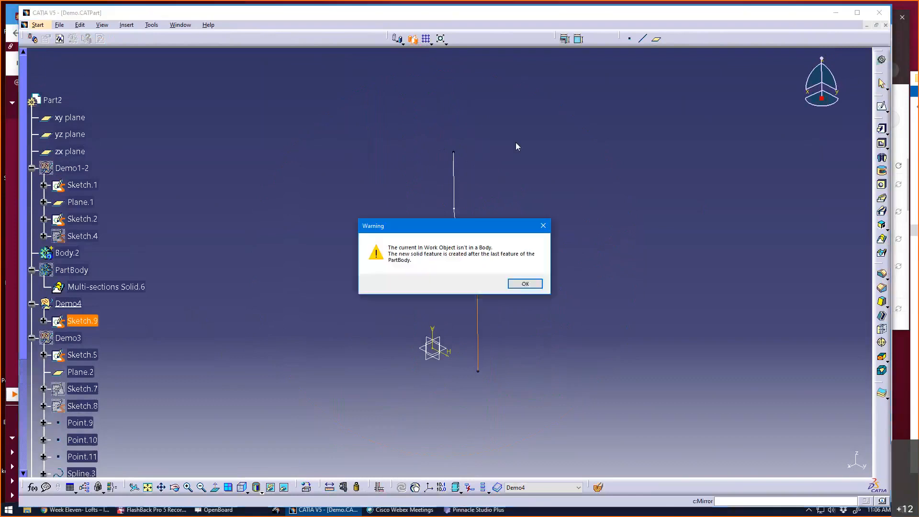
click(538, 285)
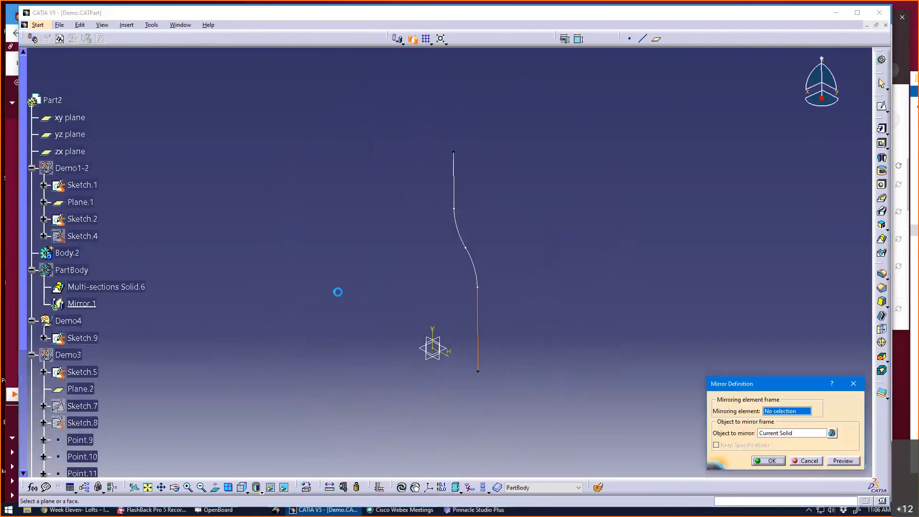
click(807, 460)
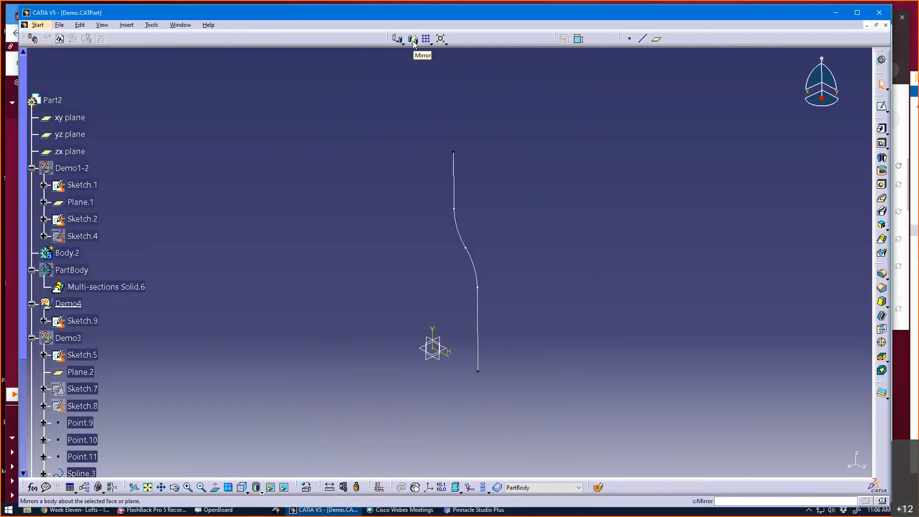
Step: Switch to the Generative Shape Design workbench
click(37, 25)
mouse_move(103, 66)
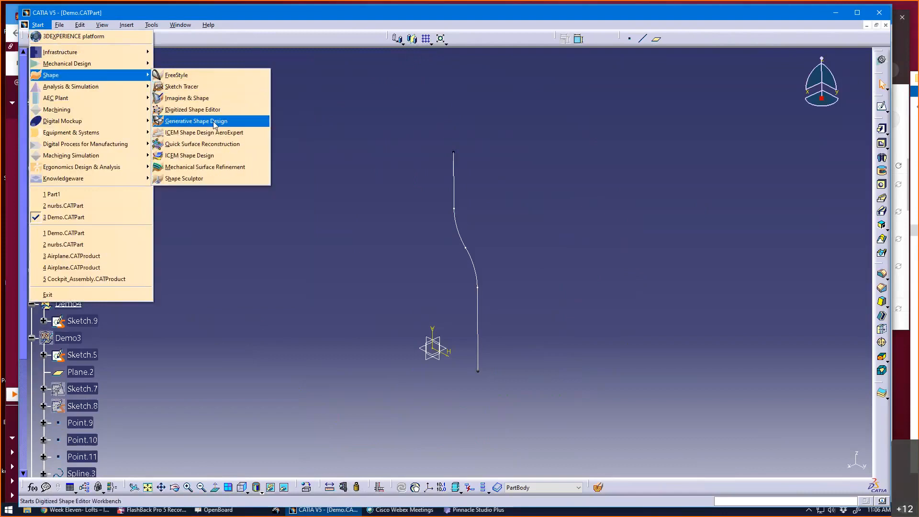
click(214, 122)
Step: Detach the transformation tools (translate, rotate, symmetry, scaling) as a floating palette in the workspace
middle_drag(518, 221, 465, 195)
middle_drag(354, 203, 380, 251)
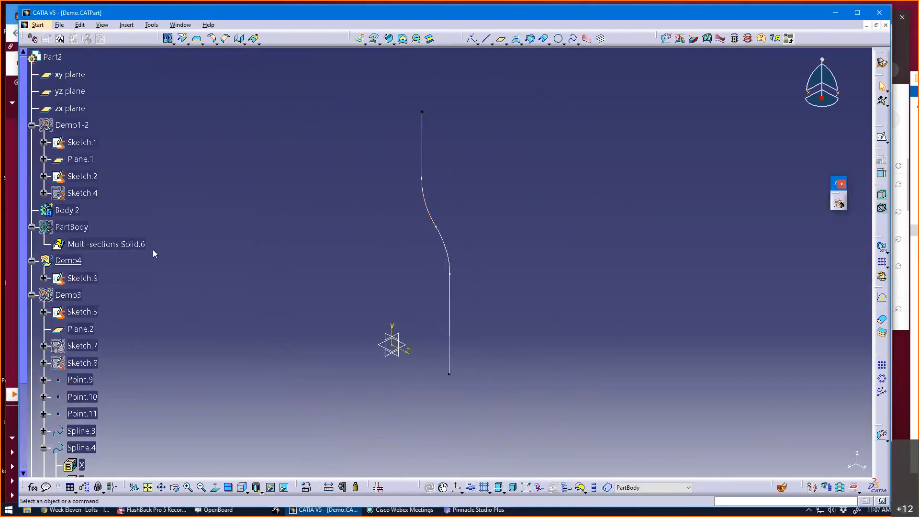
click(96, 276)
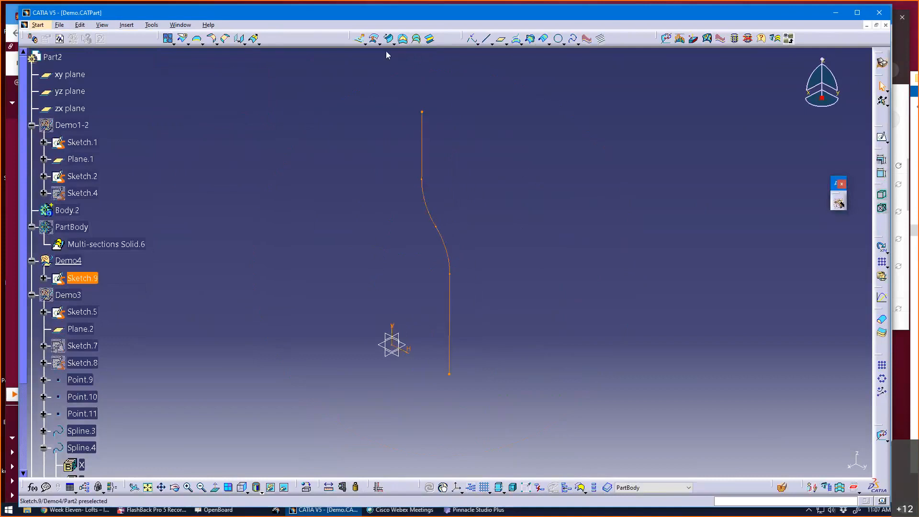
click(244, 43)
mouse_move(159, 44)
mouse_down()
mouse_move(163, 81)
mouse_move(206, 57)
mouse_move(221, 63)
mouse_up()
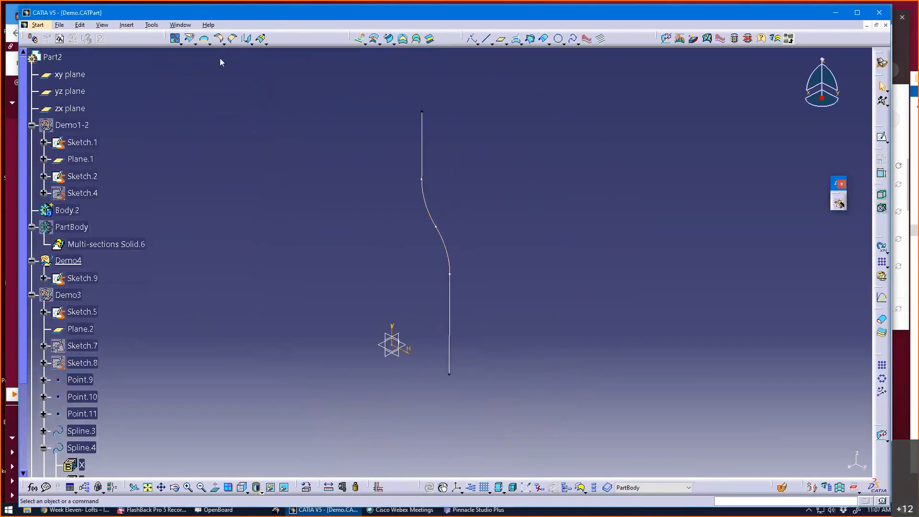
click(251, 43)
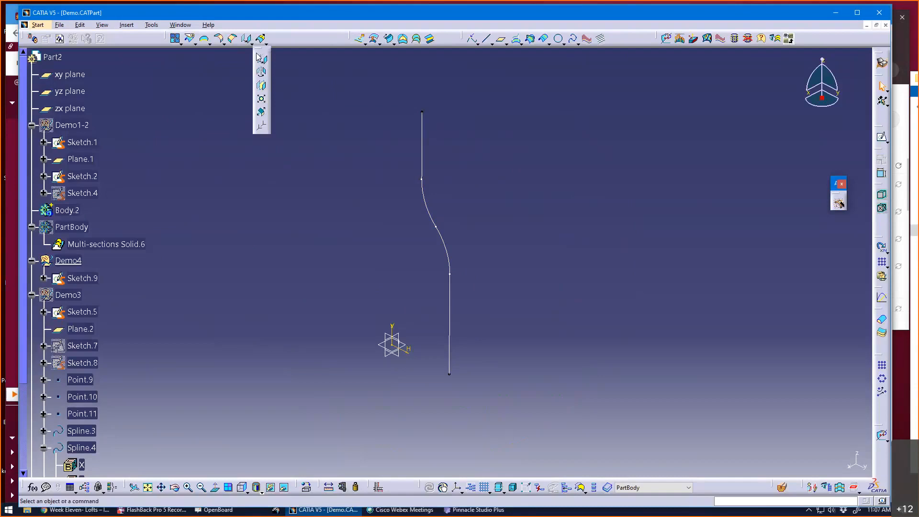
drag(261, 50, 239, 80)
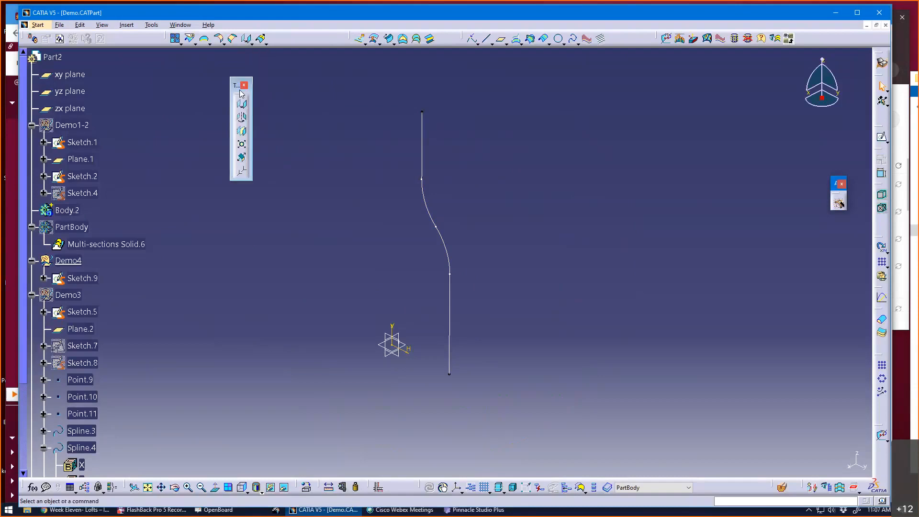
Step: Create a symmetry of Sketch.9 about the zx plane with a surface result
click(241, 132)
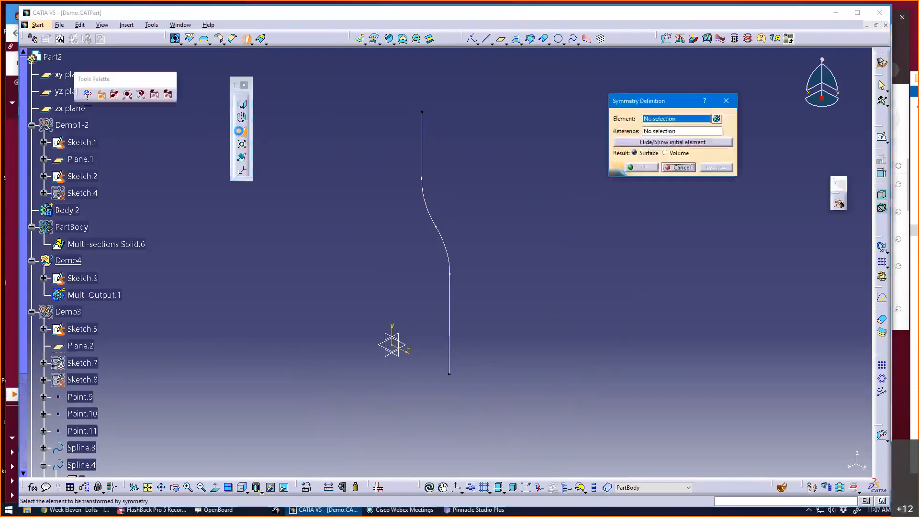
click(454, 320)
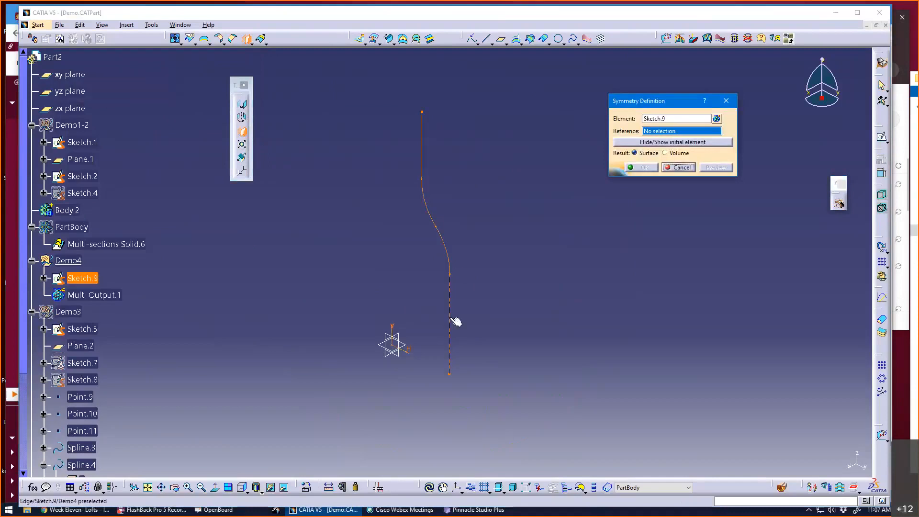
click(391, 357)
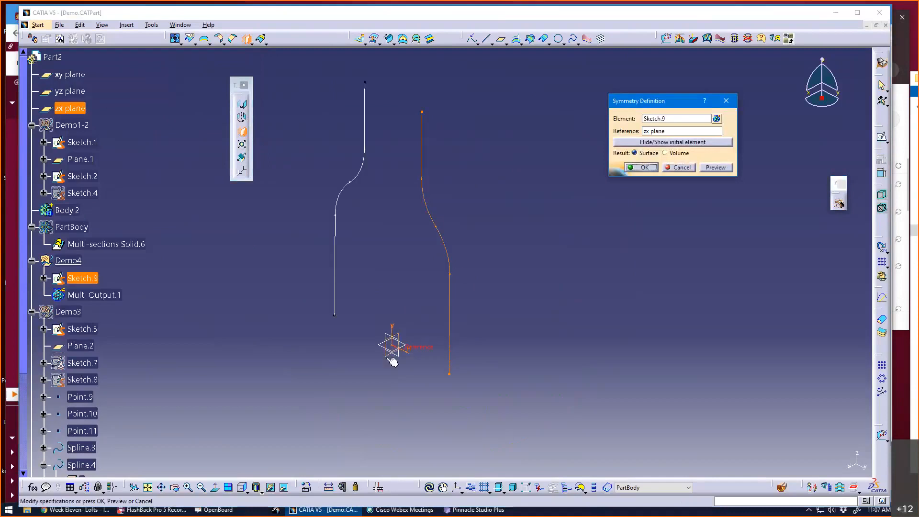
click(644, 167)
Step: Set the lower diameter of the profile in Sketch.9 to 120 mm and exit the sketch
mouse_move(402, 303)
middle_down()
mouse_move(389, 322)
mouse_move(539, 243)
mouse_move(396, 277)
mouse_move(396, 262)
mouse_move(401, 300)
middle_up()
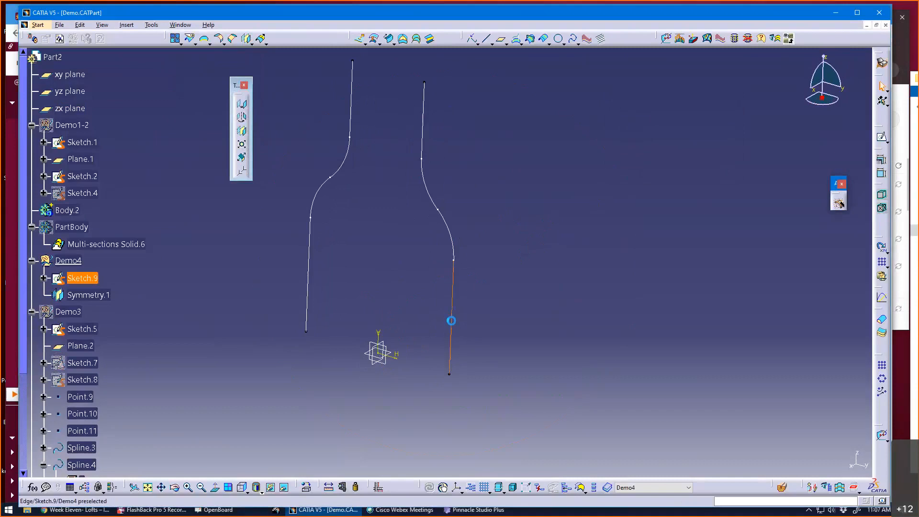
double_click(450, 320)
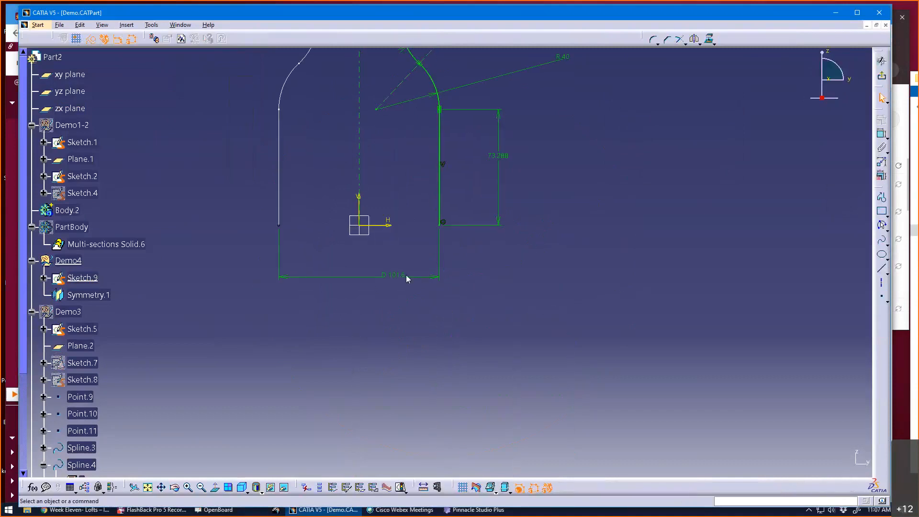
double_click(405, 279)
text(120)
key(Tab)
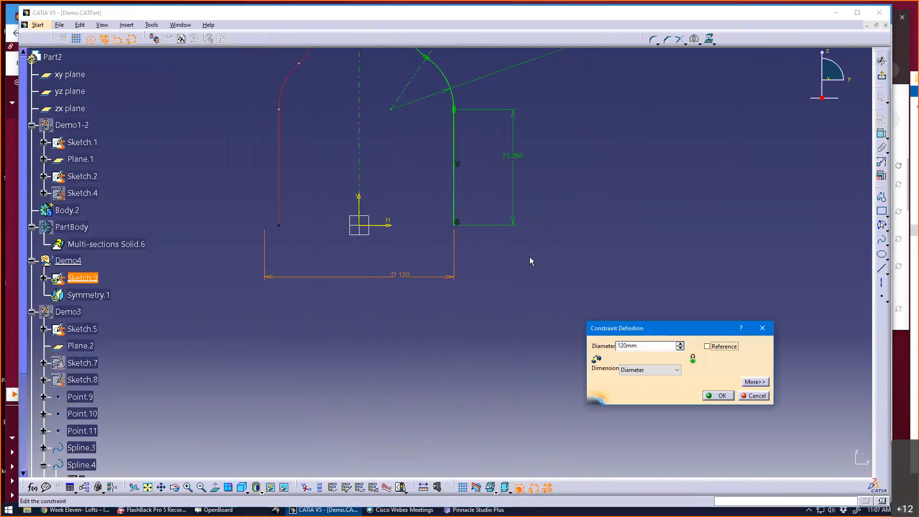
middle_drag(530, 261, 552, 401)
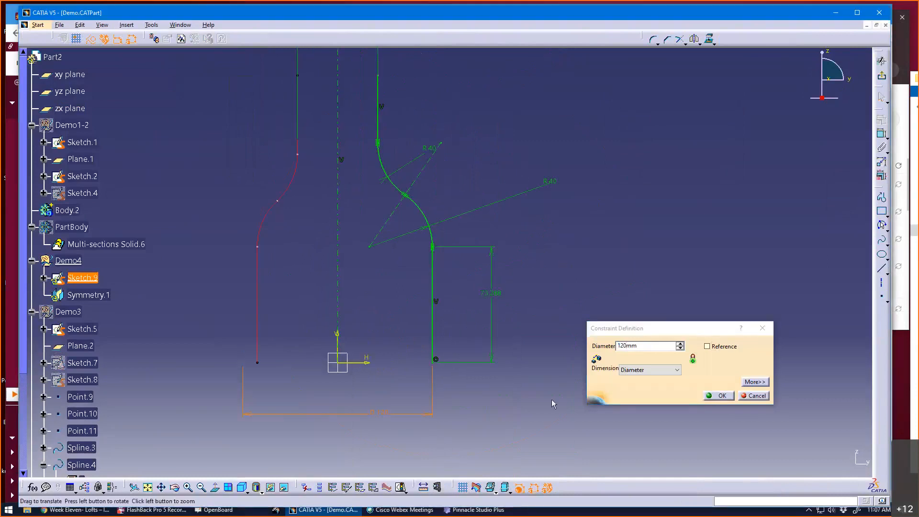
click(719, 395)
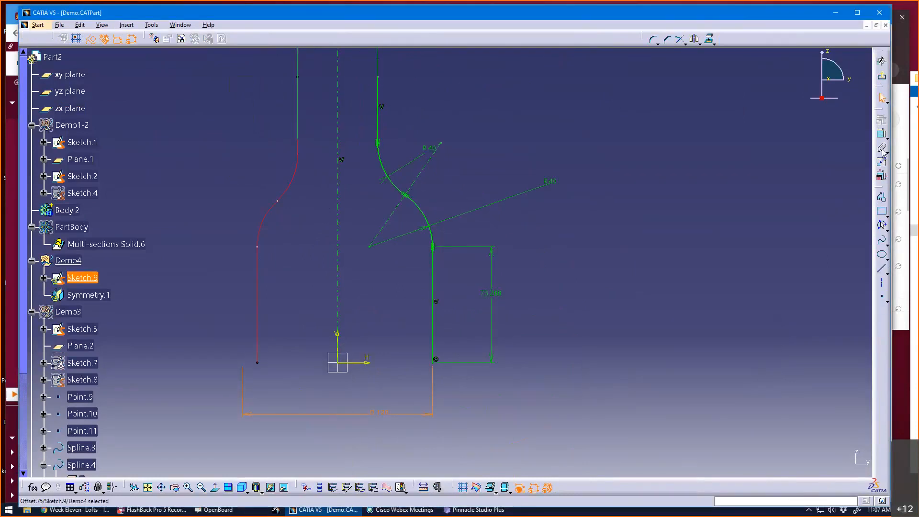
click(883, 79)
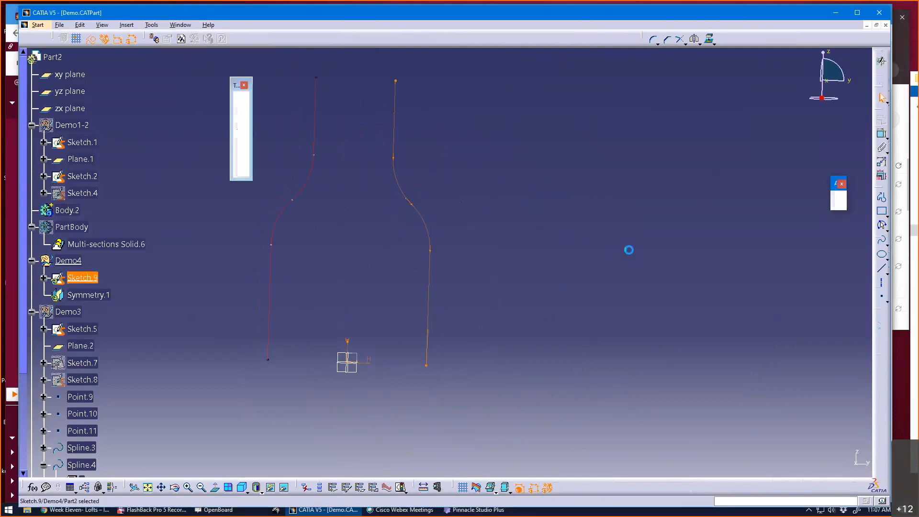
Step: Set the neck diameter at the upper end of the profile in Sketch.9 to 1 in and exit the sketch
middle_drag(612, 265, 609, 244)
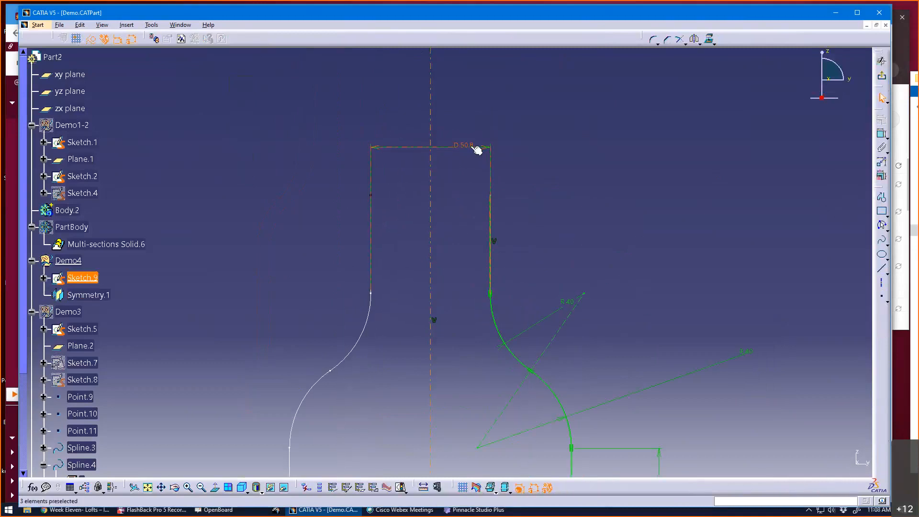
double_click(470, 145)
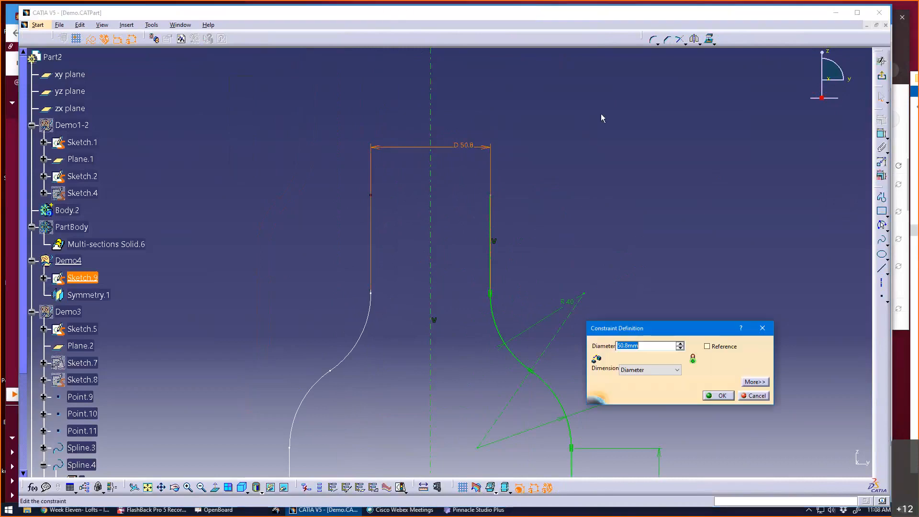
text(2)
key(BackSpace)
text(1in)
key(Return)
ctrl+middle_drag(577, 231, 576, 242)
click(882, 77)
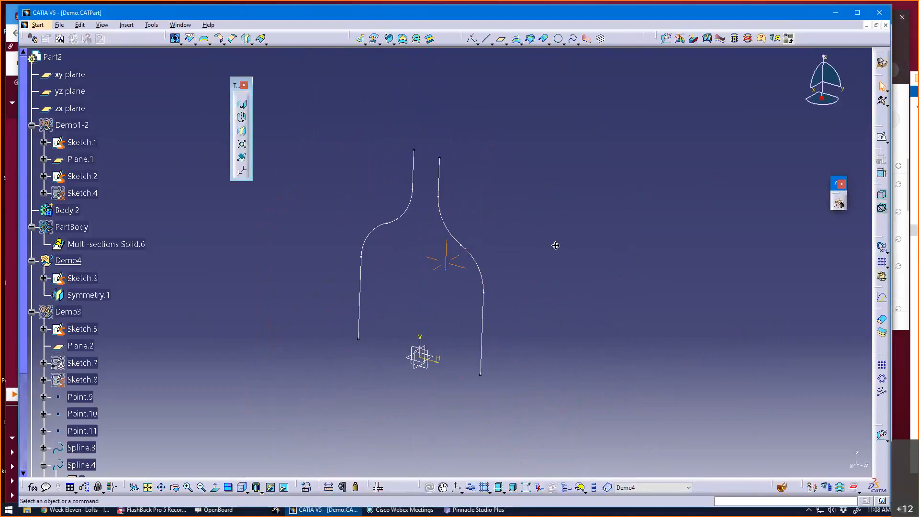
Step: Copy Sketch.9 from the Demo4 set
mouse_move(557, 239)
middle_down()
mouse_move(549, 242)
mouse_move(572, 272)
mouse_move(579, 259)
middle_up()
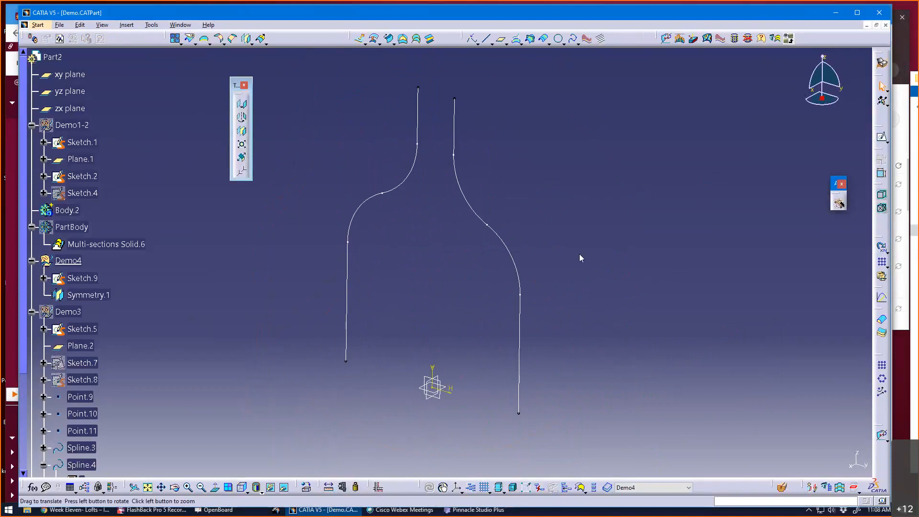
mouse_move(428, 338)
middle_down()
mouse_move(423, 330)
mouse_move(490, 269)
mouse_move(528, 259)
mouse_move(404, 332)
mouse_move(379, 298)
middle_up()
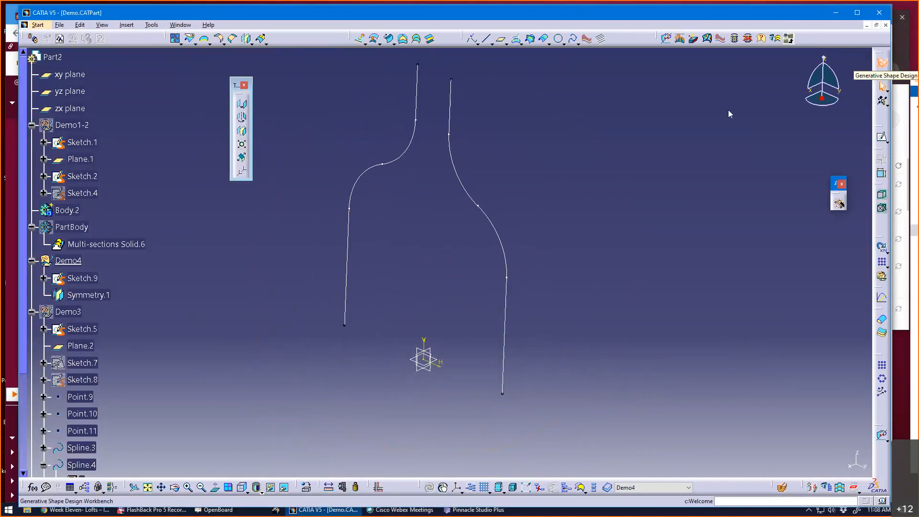
middle_drag(636, 199, 536, 280)
middle_drag(439, 375, 444, 283)
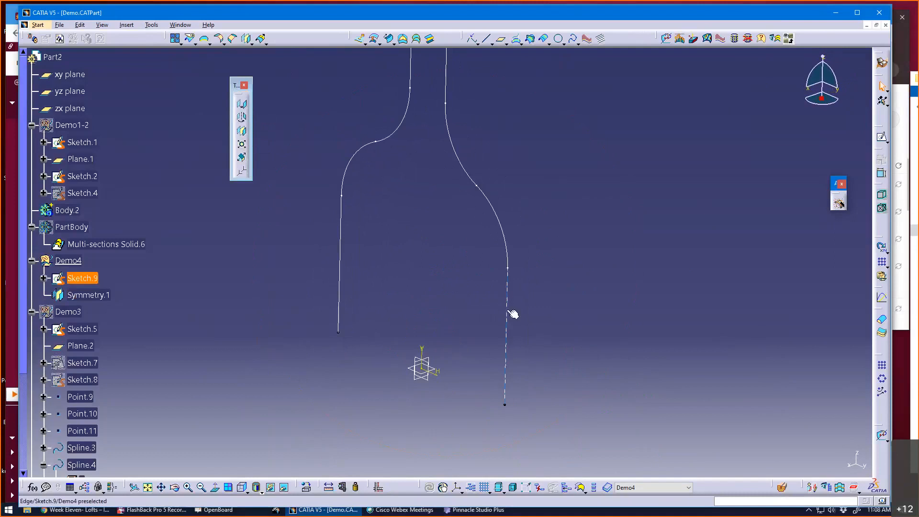
right_click(91, 278)
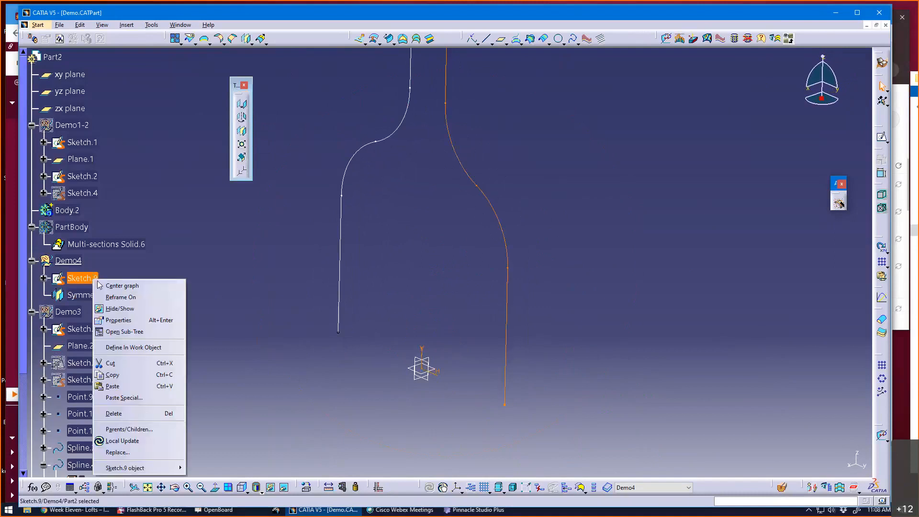
click(129, 376)
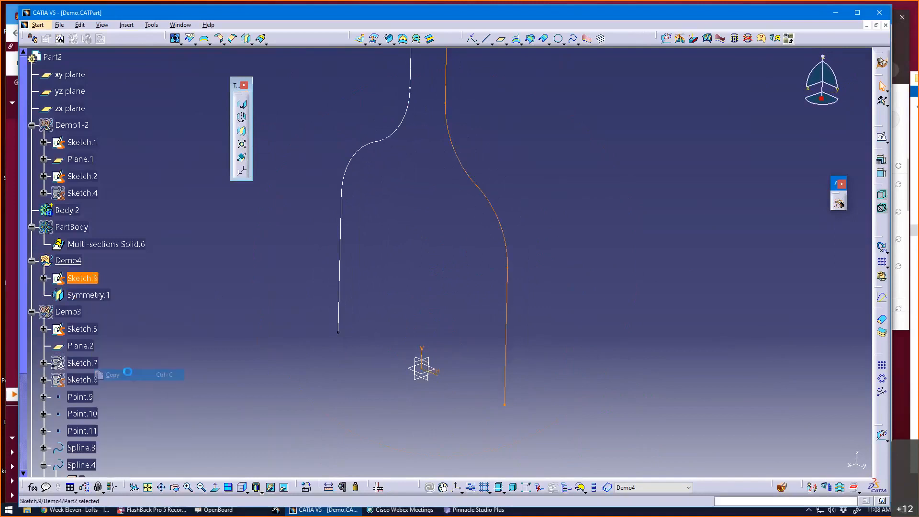
Step: Paste the copied sketch onto the zx plane with Paste Special, using the As specified in Part document option
middle_drag(414, 425, 364, 331)
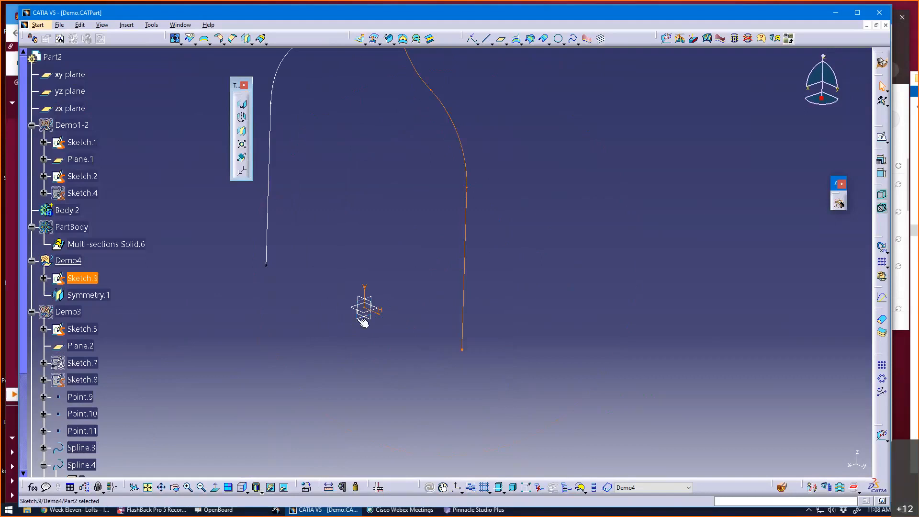
right_click(364, 322)
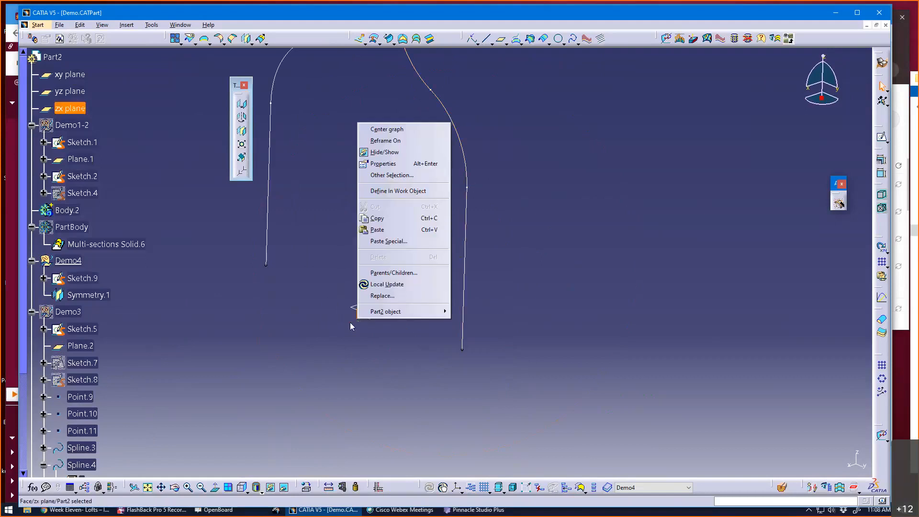
click(363, 321)
right_click(364, 323)
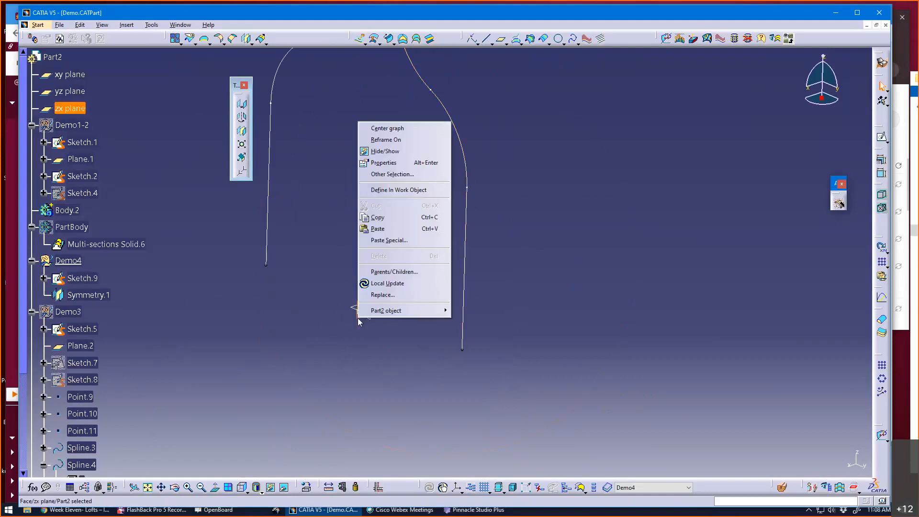
click(413, 242)
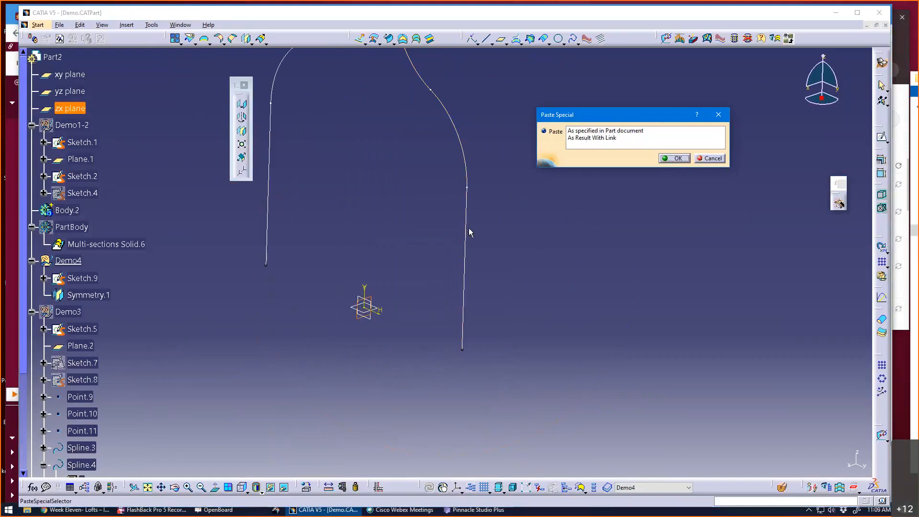
click(592, 133)
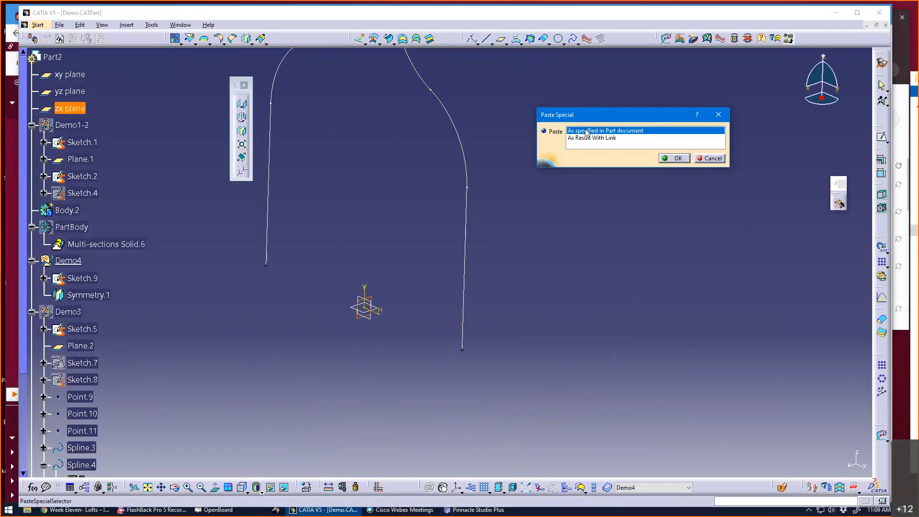
click(674, 158)
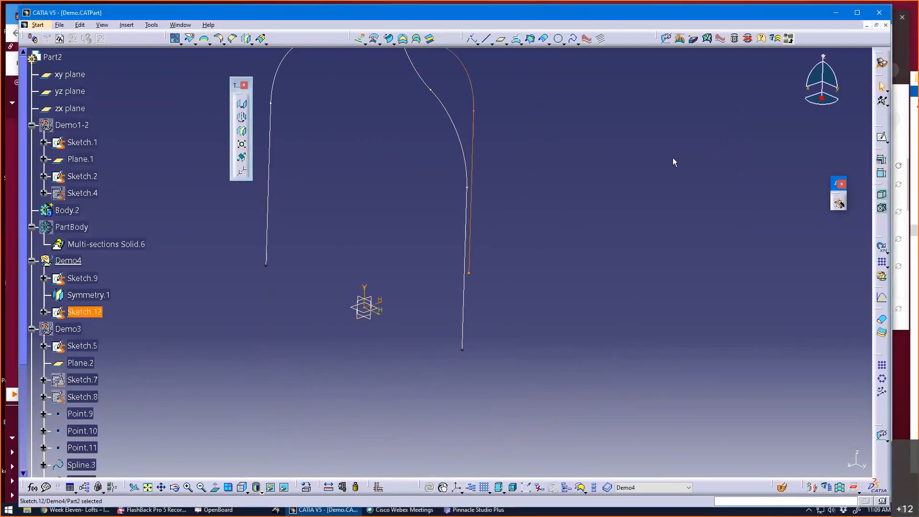
Step: Set the lower diameter of the pasted profile in Sketch.12 to 60 mm and exit the sketch
mouse_move(572, 302)
middle_down()
mouse_move(582, 359)
mouse_move(554, 328)
mouse_move(461, 308)
mouse_move(329, 320)
mouse_move(561, 327)
middle_up()
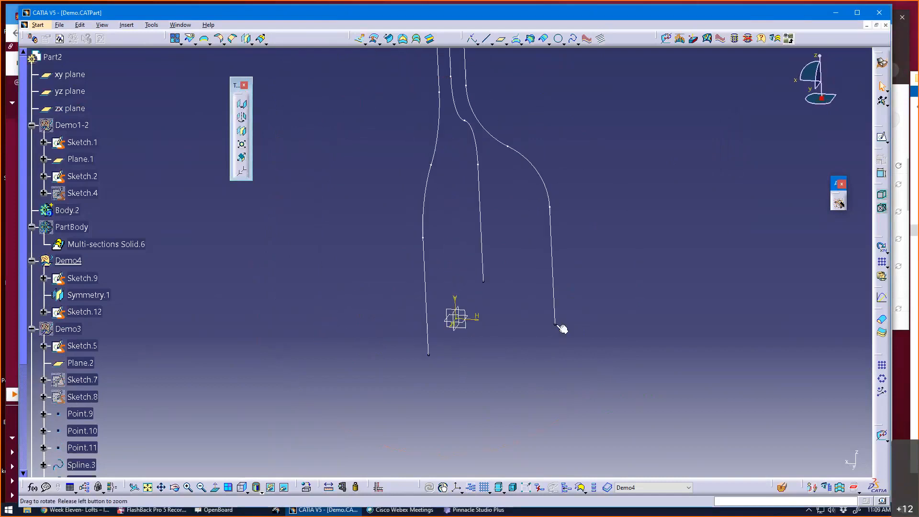
double_click(557, 290)
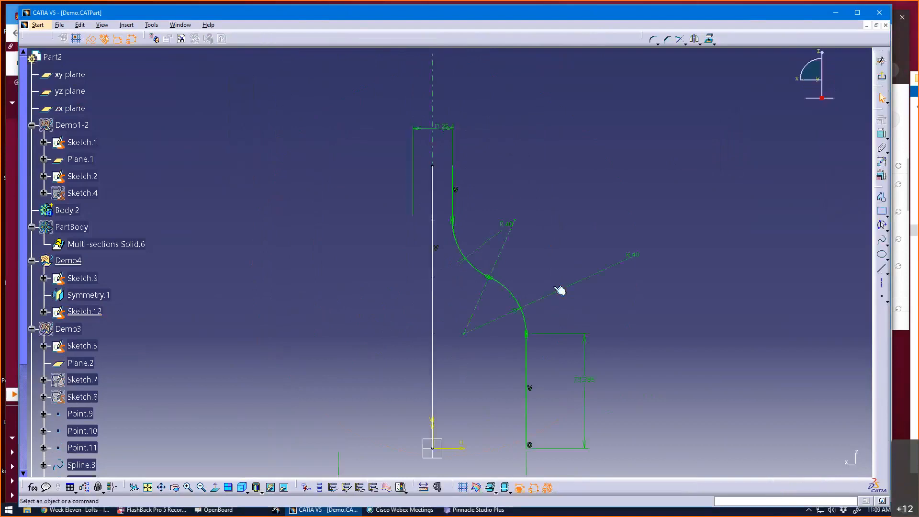
double_click(438, 344)
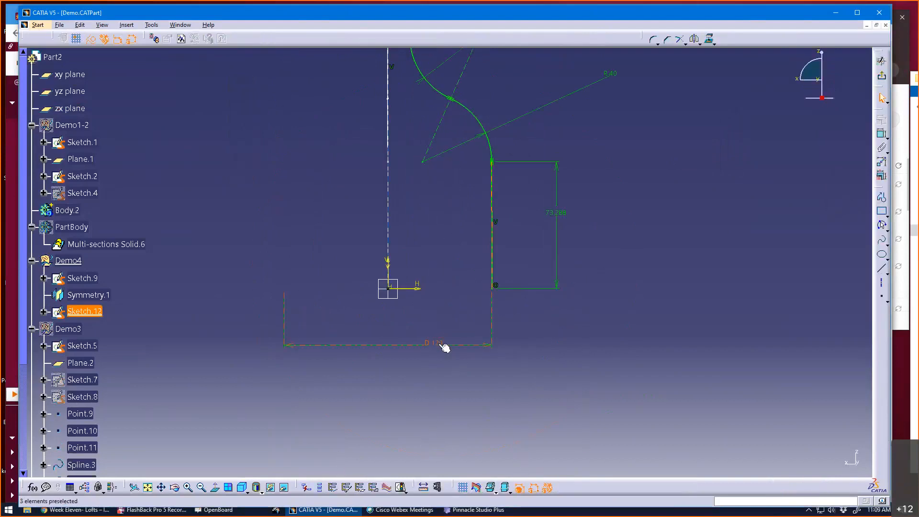
text(60)
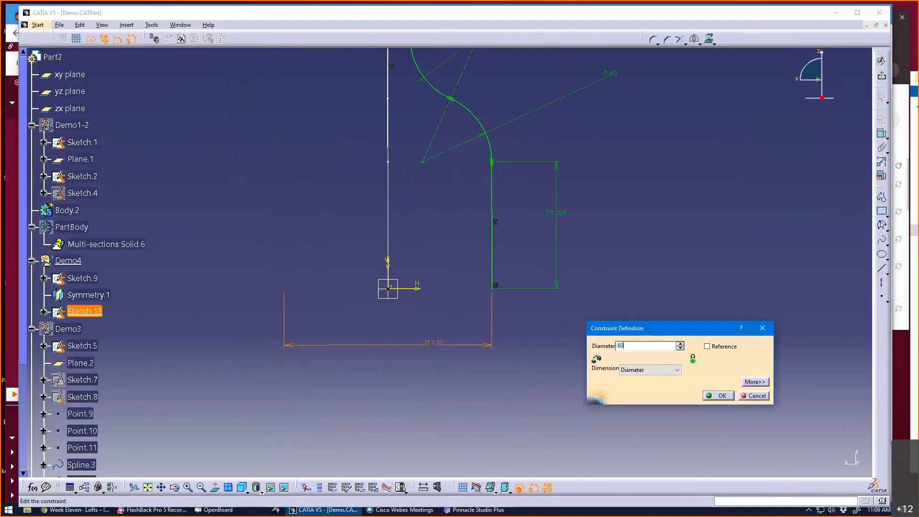
key(Return)
mouse_move(616, 252)
middle_down()
mouse_move(611, 267)
mouse_move(566, 187)
mouse_move(513, 243)
mouse_move(517, 313)
mouse_move(531, 318)
middle_up()
click(881, 75)
click(597, 250)
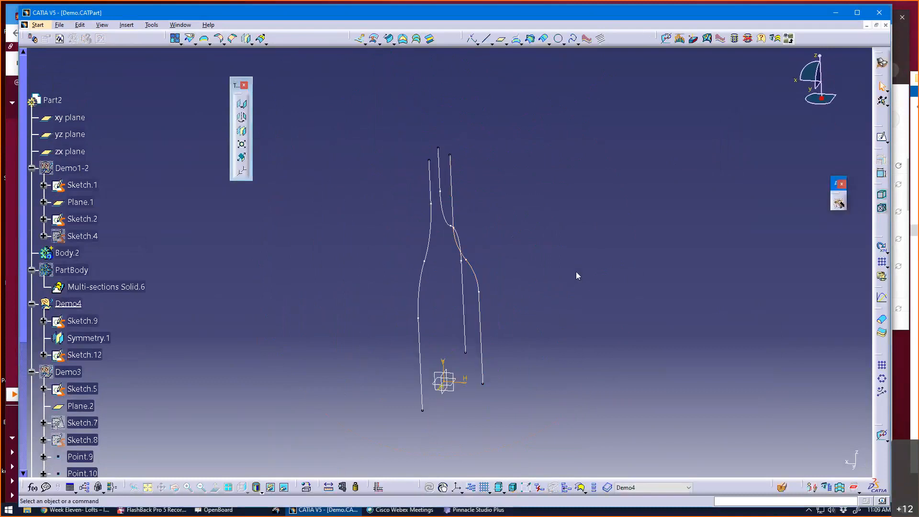
Step: Create a symmetry of Sketch.12 about the yz plane with a surface result
mouse_move(294, 387)
middle_down()
mouse_move(365, 324)
mouse_move(320, 334)
mouse_move(438, 338)
mouse_move(431, 313)
mouse_move(437, 340)
mouse_move(426, 340)
mouse_move(437, 307)
middle_up()
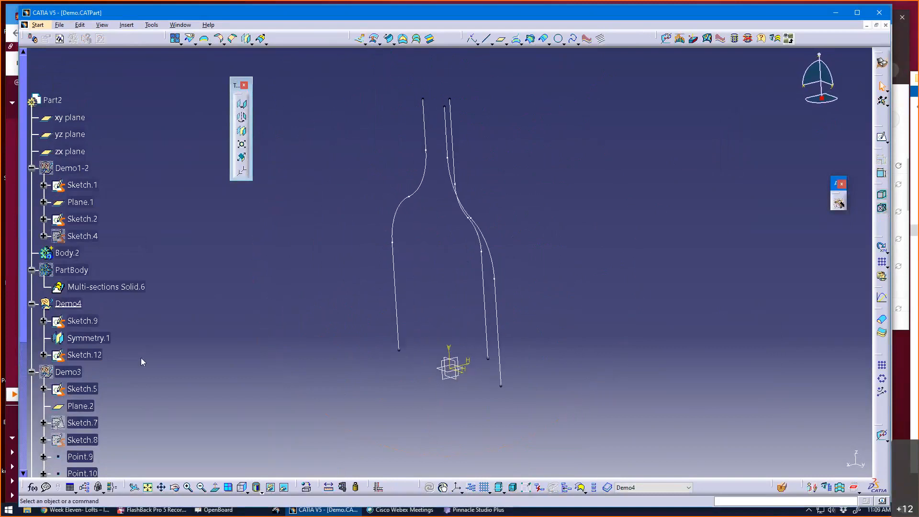
mouse_move(254, 320)
middle_down()
mouse_move(287, 299)
mouse_move(301, 335)
mouse_move(390, 353)
mouse_move(390, 322)
mouse_move(464, 315)
mouse_move(384, 286)
mouse_move(404, 328)
middle_up()
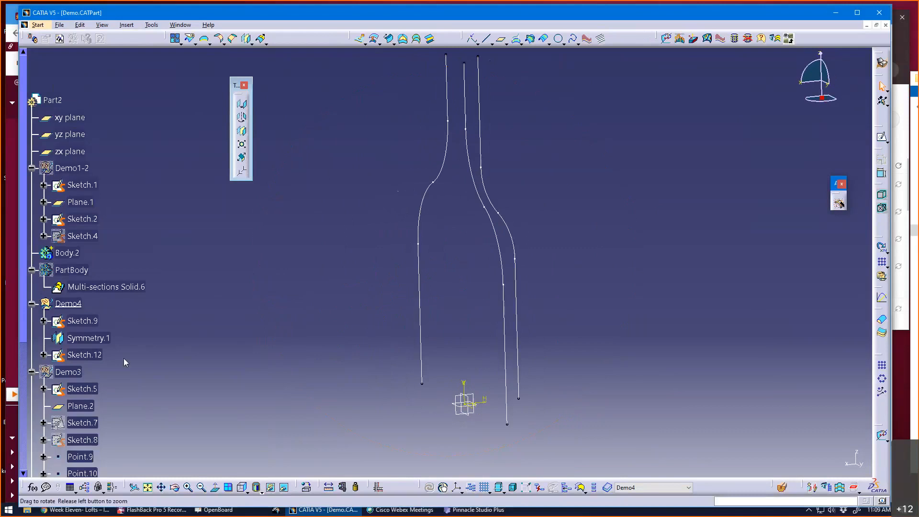
click(242, 131)
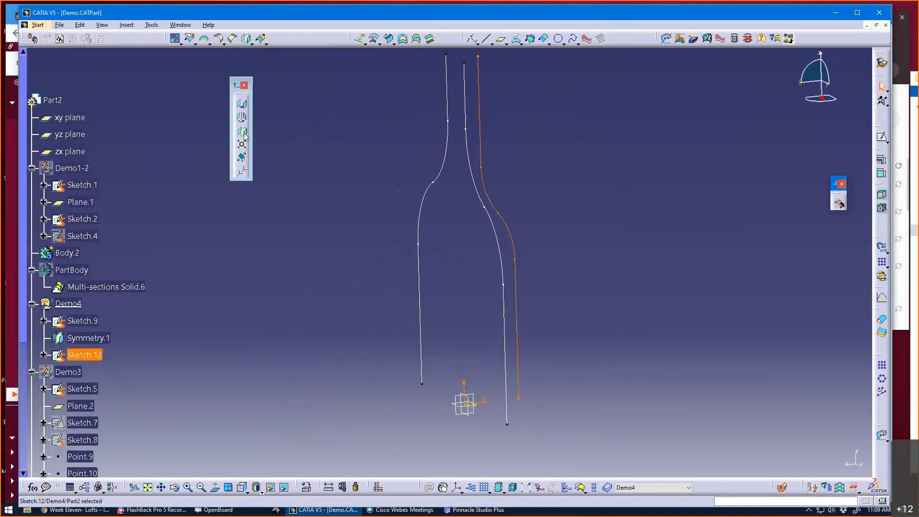
mouse_move(478, 422)
middle_down()
mouse_move(498, 354)
mouse_move(470, 336)
middle_up()
click(476, 345)
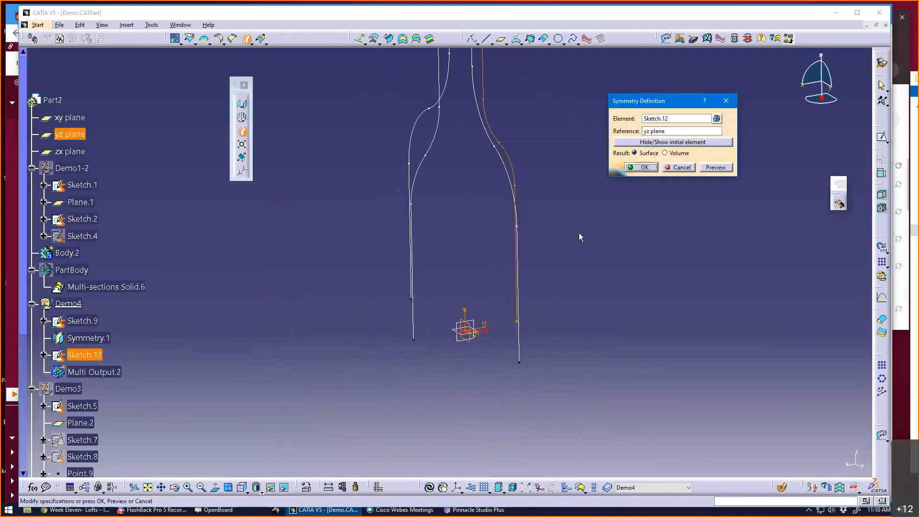
click(644, 167)
Step: Examine the arrangement of the four guide curves, picking out Sketch.9, Symmetry.1 and Sketch.12
mouse_move(619, 256)
middle_down()
mouse_move(583, 328)
mouse_move(511, 357)
mouse_move(559, 309)
middle_up()
mouse_move(426, 373)
middle_down()
mouse_move(486, 303)
mouse_move(487, 397)
mouse_move(558, 427)
mouse_move(486, 356)
mouse_move(375, 322)
mouse_move(267, 320)
mouse_move(217, 331)
mouse_move(356, 320)
mouse_move(445, 327)
mouse_move(416, 339)
mouse_move(391, 312)
mouse_move(478, 419)
middle_up()
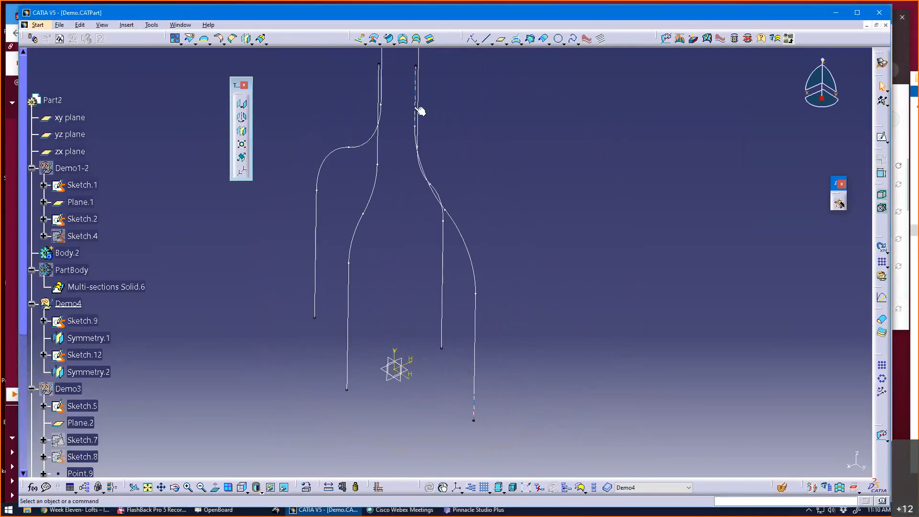
mouse_move(408, 271)
middle_down()
mouse_move(433, 259)
mouse_move(362, 250)
middle_up()
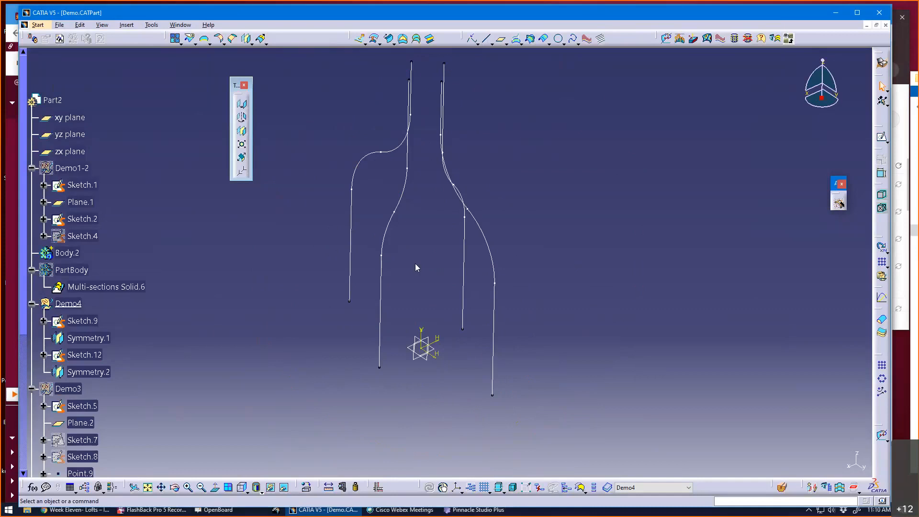
click(83, 320)
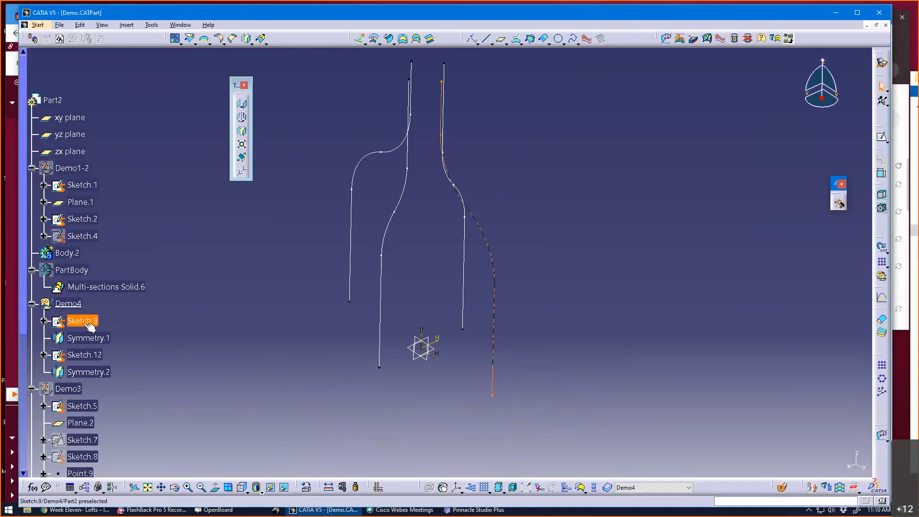
click(99, 341)
click(306, 294)
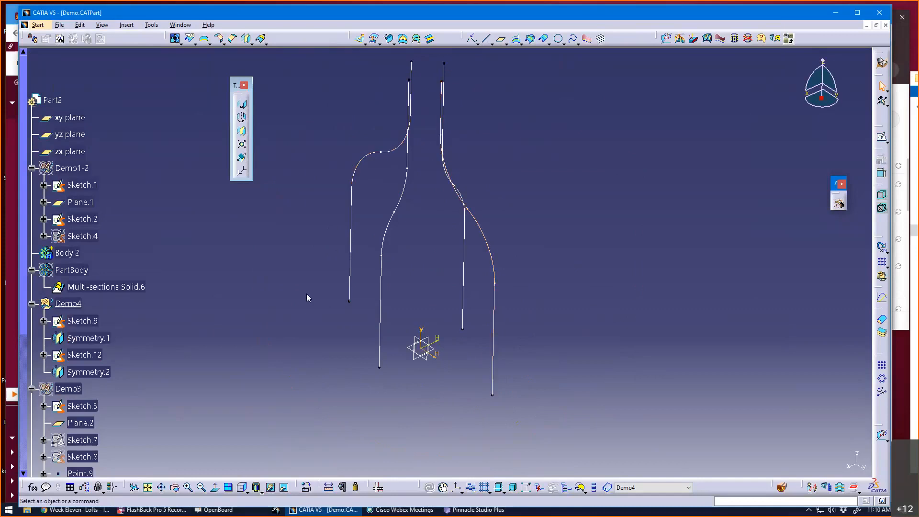
click(87, 356)
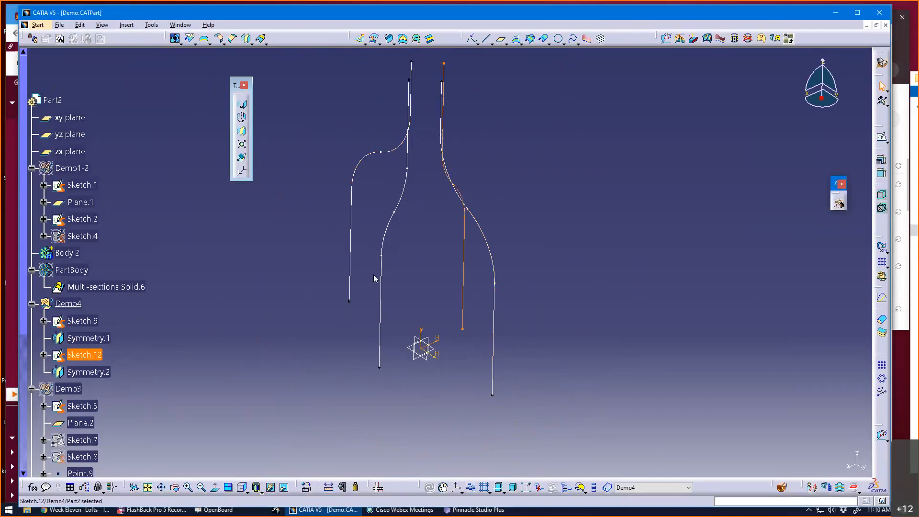
mouse_move(455, 287)
middle_down()
mouse_move(444, 244)
mouse_move(454, 283)
mouse_move(477, 257)
mouse_move(556, 252)
mouse_move(565, 275)
mouse_move(410, 281)
mouse_move(372, 307)
mouse_move(482, 286)
mouse_move(538, 300)
mouse_move(425, 371)
mouse_move(456, 372)
mouse_move(468, 339)
mouse_move(433, 343)
mouse_move(430, 332)
middle_up()
click(556, 252)
scroll(649, 214, up, 1)
middle_drag(649, 215, 603, 275)
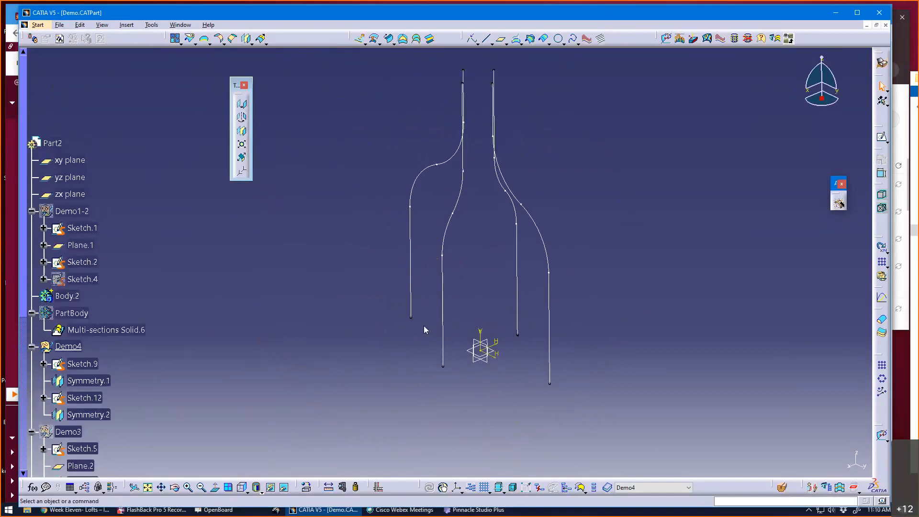
middle_drag(479, 366, 460, 334)
scroll(462, 306, up, 1)
middle_drag(538, 120, 526, 139)
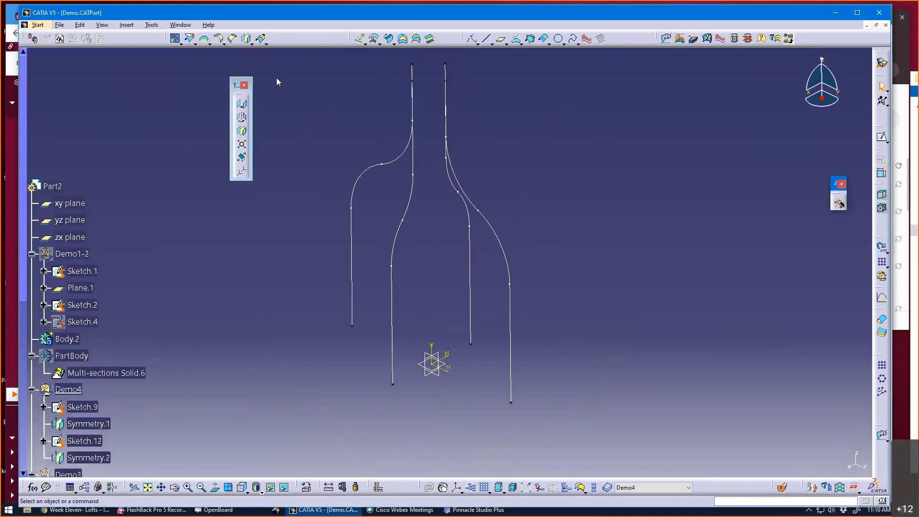
Step: Define a closed spline through the lower endpoints of Sketch.9, Sketch.12, Symmetry.1 and Symmetry.2, in that order
drag(235, 86, 217, 74)
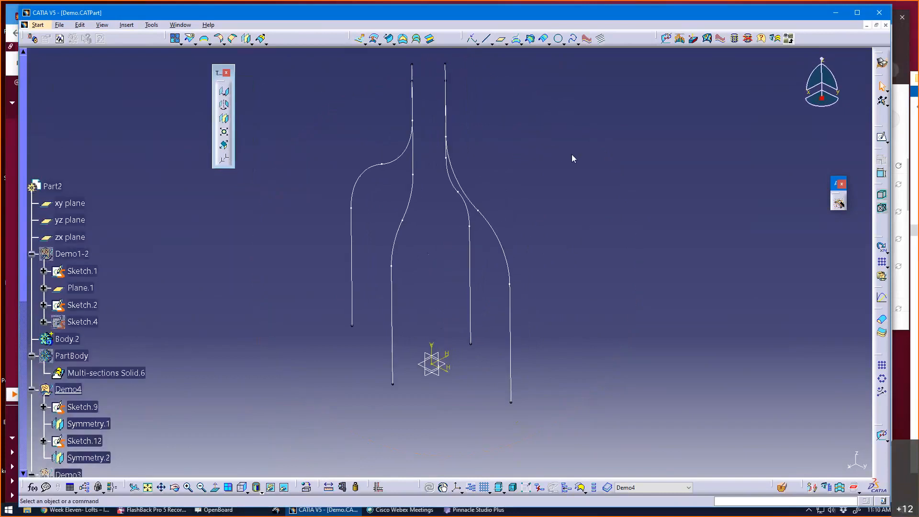
click(574, 40)
mouse_move(573, 140)
middle_down()
mouse_move(563, 265)
mouse_move(529, 335)
middle_up()
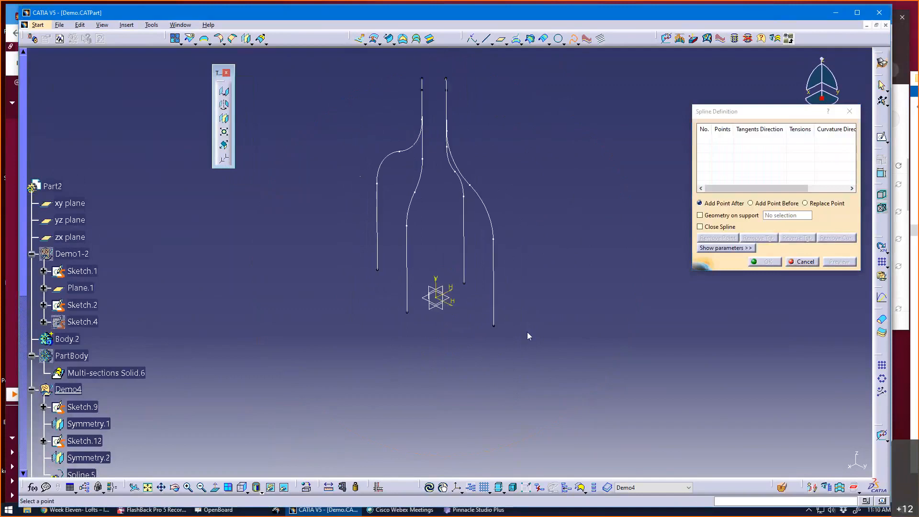
click(493, 325)
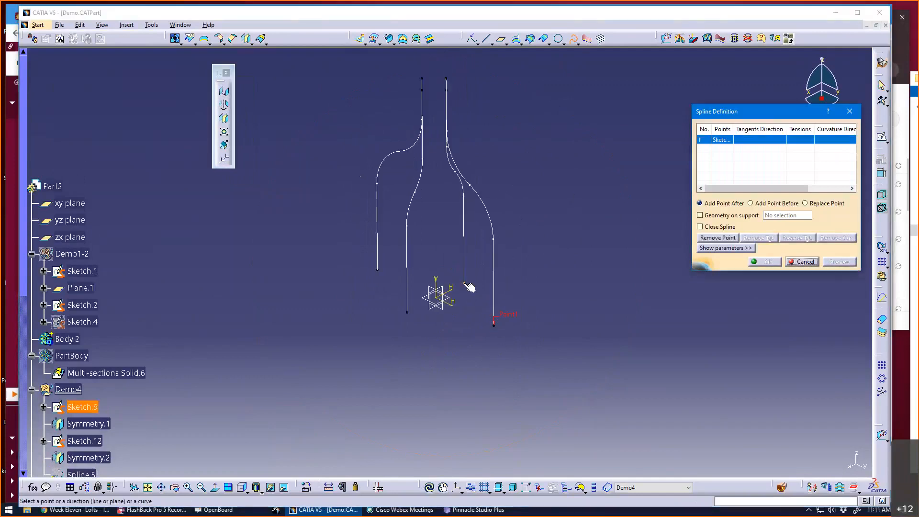
click(464, 282)
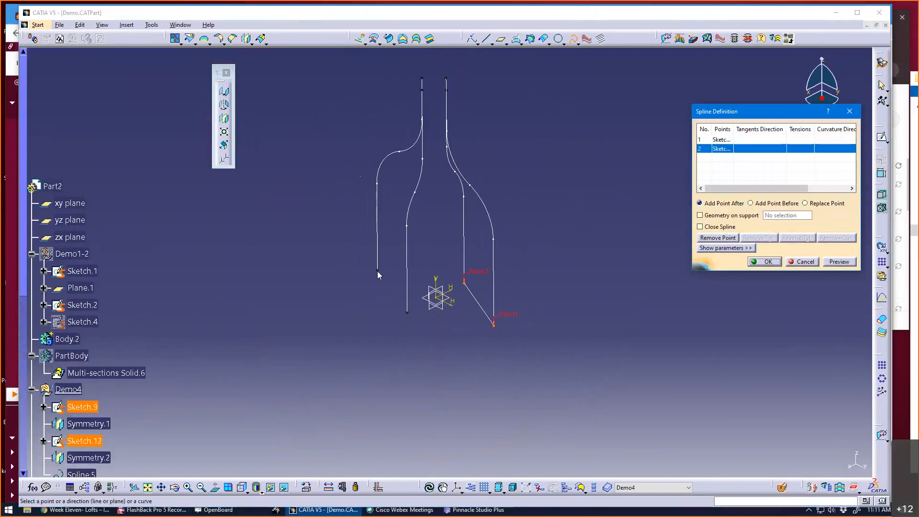
click(378, 269)
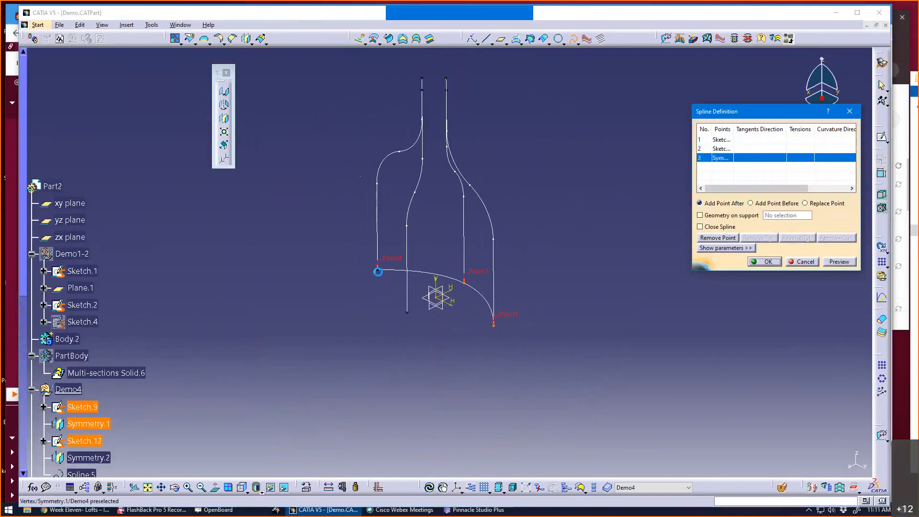
click(407, 312)
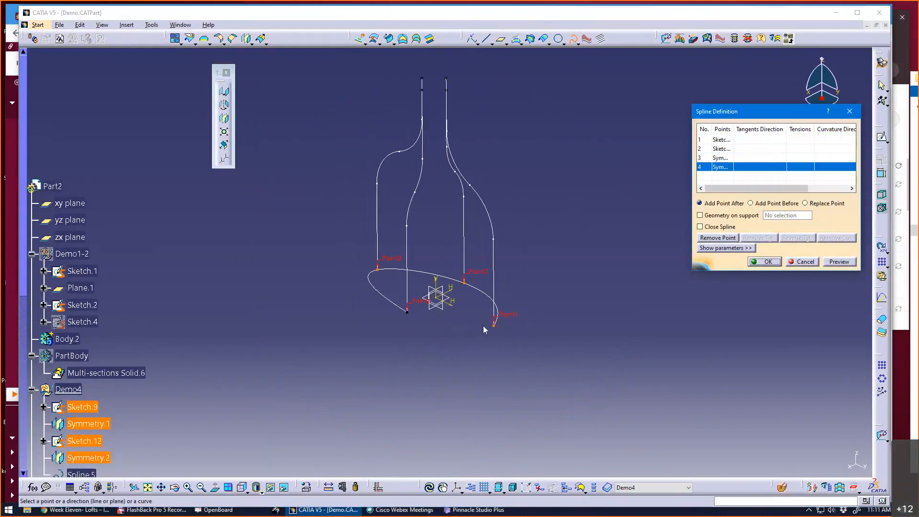
click(718, 228)
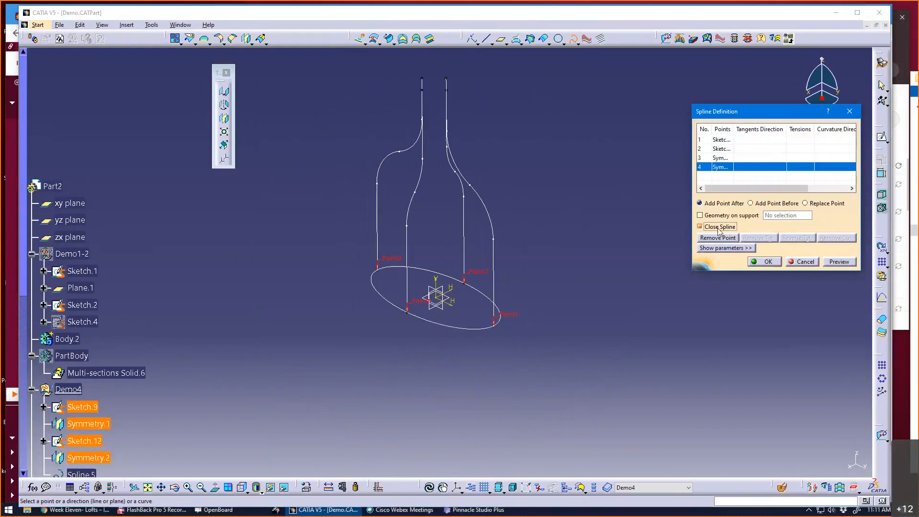
middle_drag(429, 396, 431, 344)
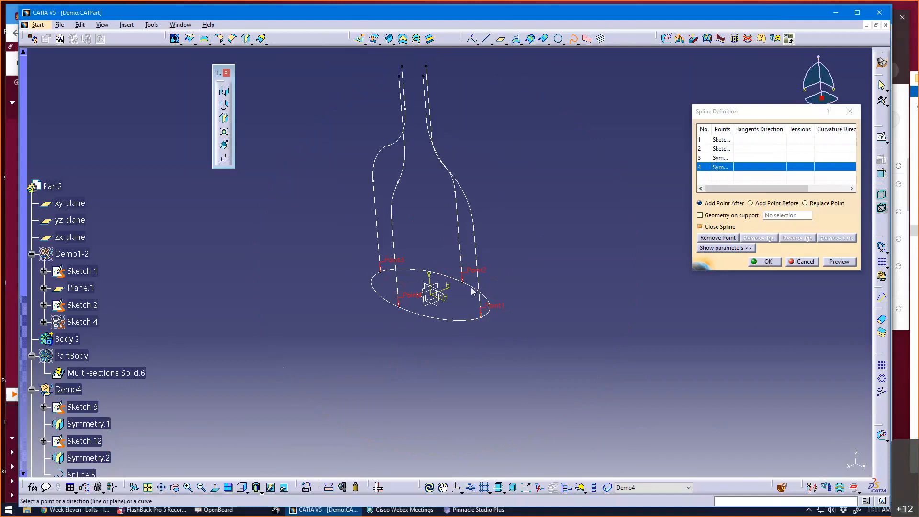
middle_drag(492, 301, 575, 253)
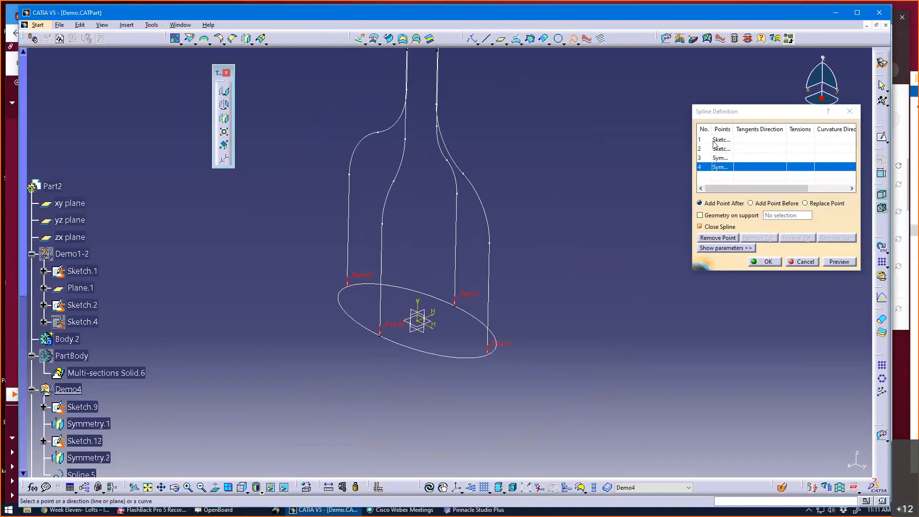
Step: Set the tangent direction at the spline's first point to the X component and reverse the tangent
click(713, 141)
click(737, 248)
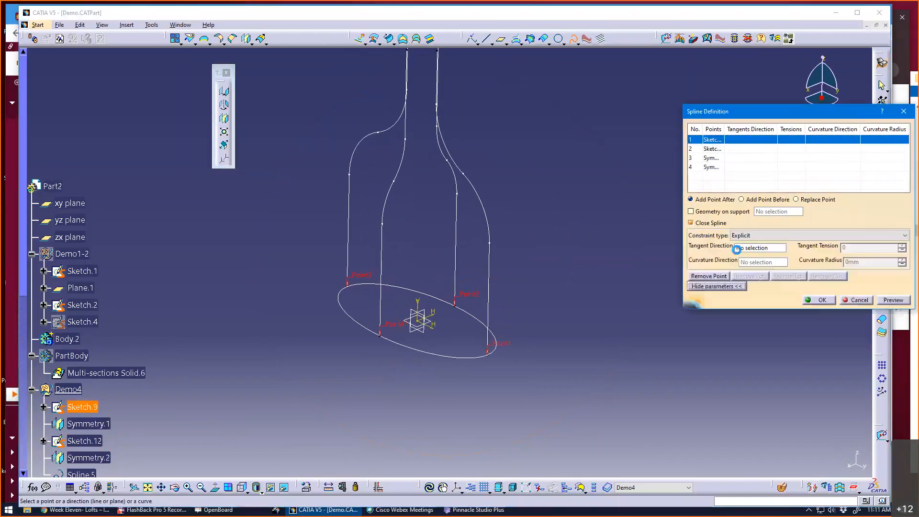
right_click(753, 249)
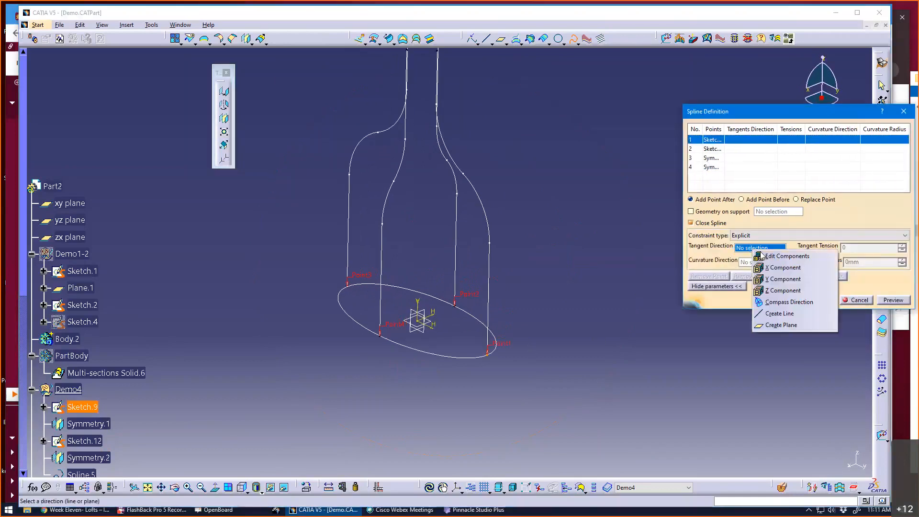
click(782, 268)
click(796, 278)
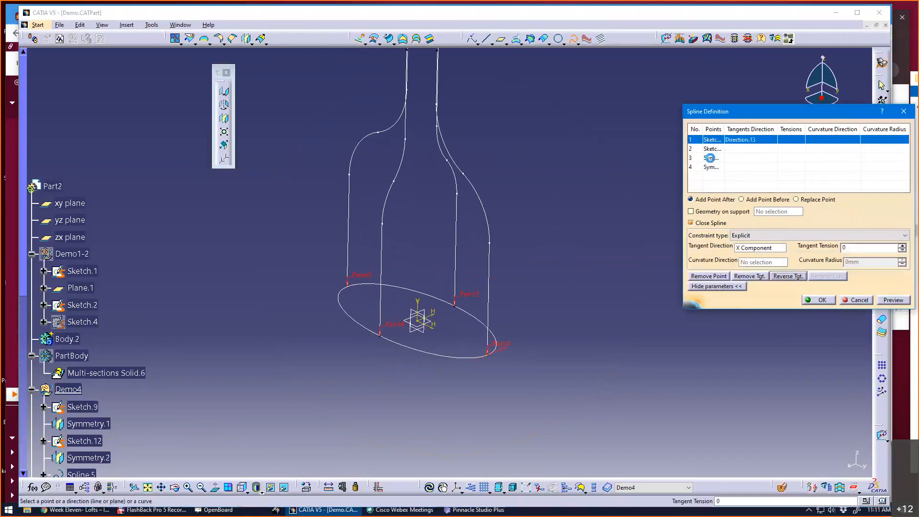
Step: Set the tangent direction at the spline's third point, on Symmetry.1, to the X component with a tangent tension of 0.9
click(710, 158)
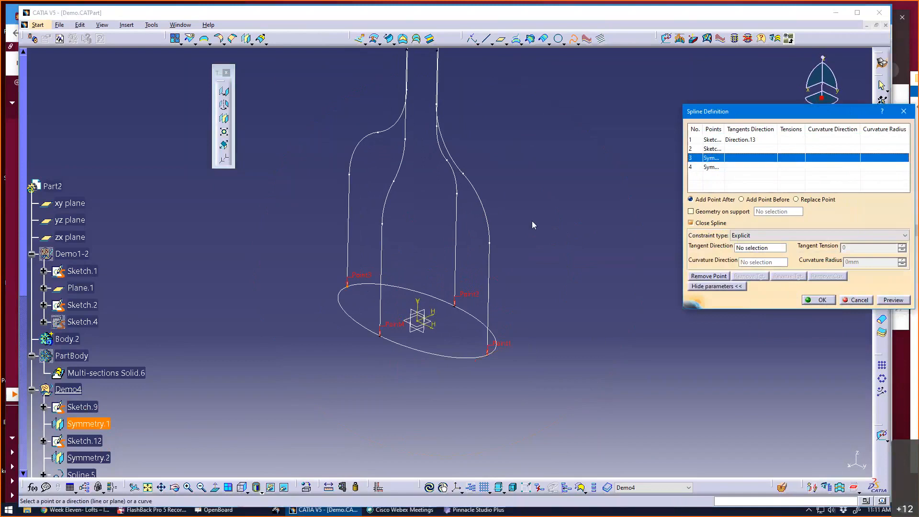
right_click(765, 249)
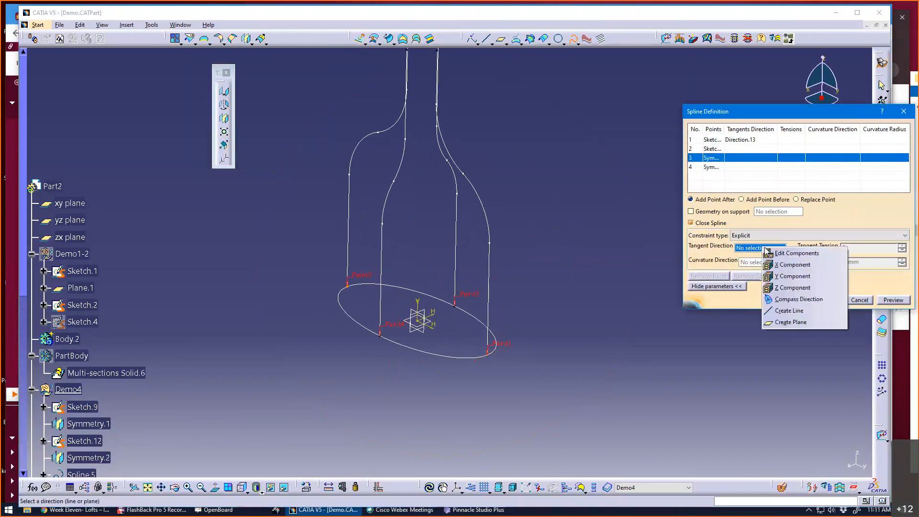
click(790, 265)
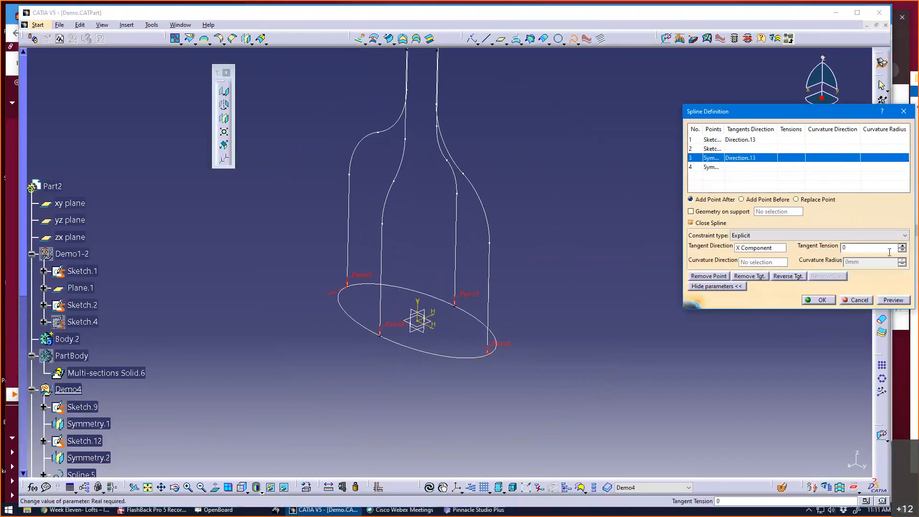
click(902, 245)
click(902, 245)
click(902, 245)
click(902, 245)
click(902, 245)
click(902, 245)
click(902, 245)
click(902, 245)
click(902, 246)
click(902, 246)
click(902, 250)
middle_drag(542, 322, 604, 322)
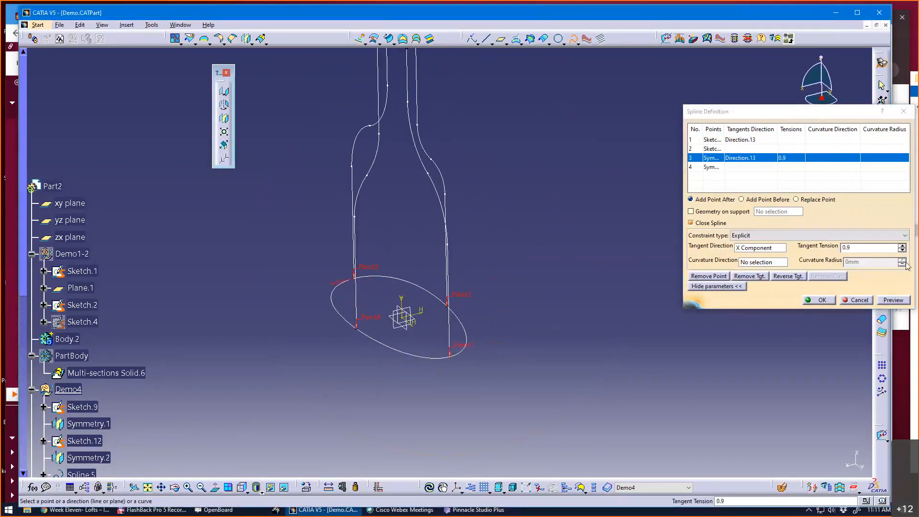
Step: Set the tangent tension at the spline's first point, on Sketch.9, to 0.9 and accept the spline
click(745, 141)
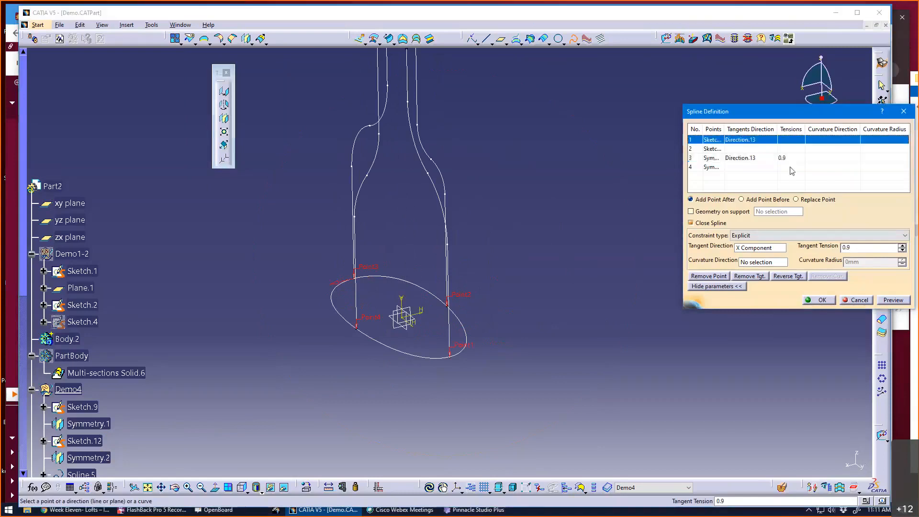
click(902, 245)
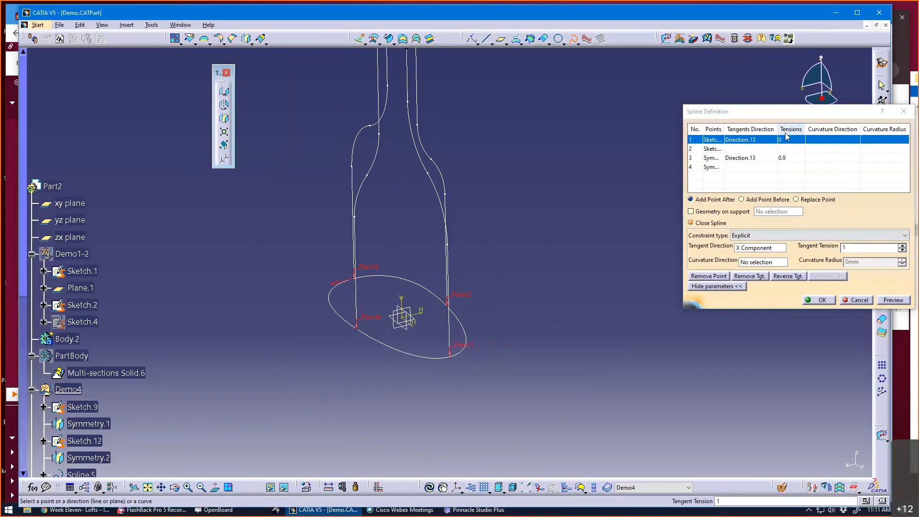
click(901, 250)
click(902, 245)
click(901, 246)
click(901, 245)
click(901, 245)
click(902, 245)
click(902, 245)
click(901, 246)
click(901, 245)
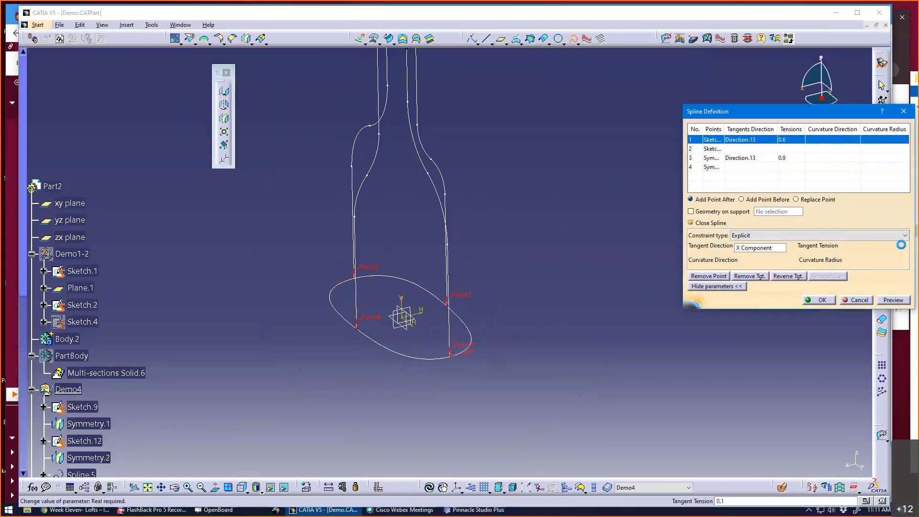
middle_drag(496, 330, 668, 319)
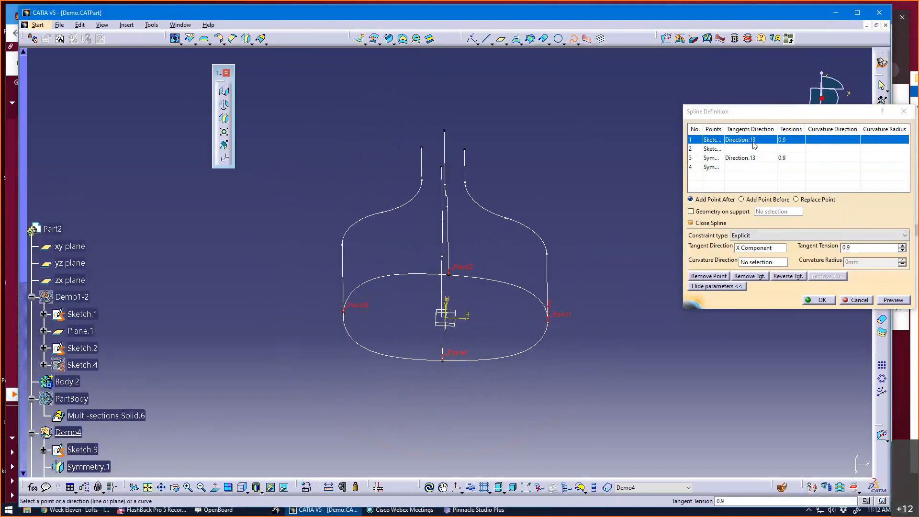
middle_drag(636, 337, 808, 304)
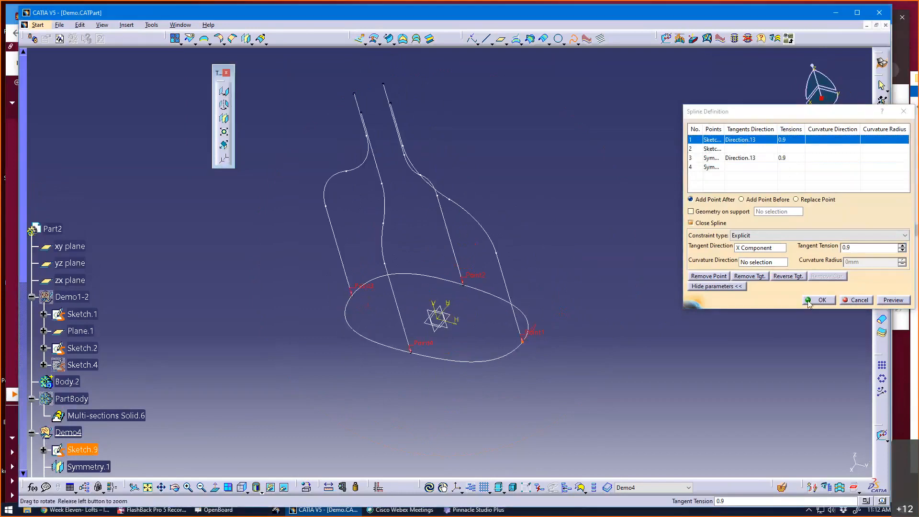
click(809, 300)
Step: Reopen the base spline in a top view, set the tangent direction at its Sketch.12 point to the Y component and reverse it
middle_drag(682, 341, 472, 337)
double_click(471, 336)
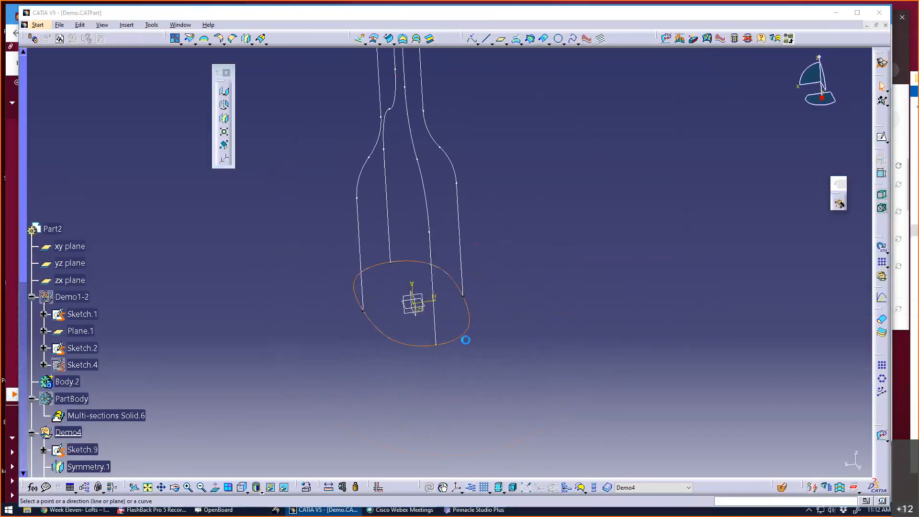
click(246, 491)
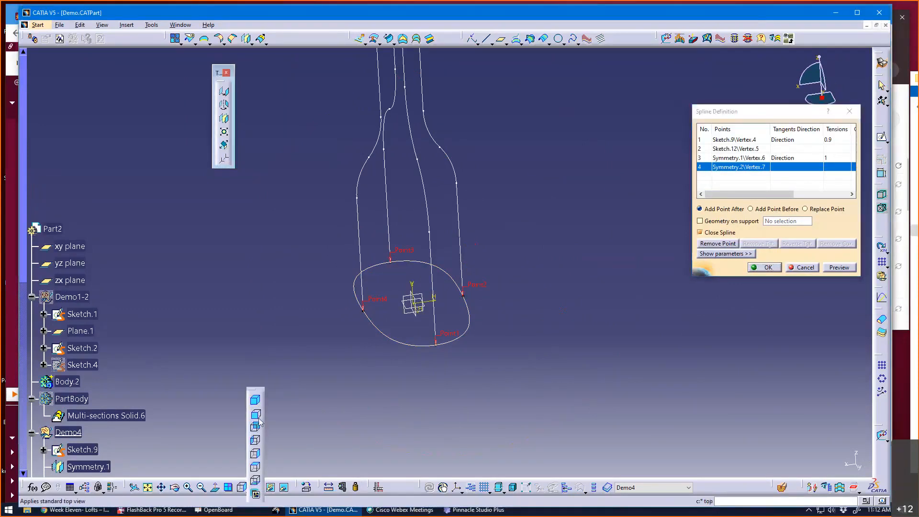
click(255, 467)
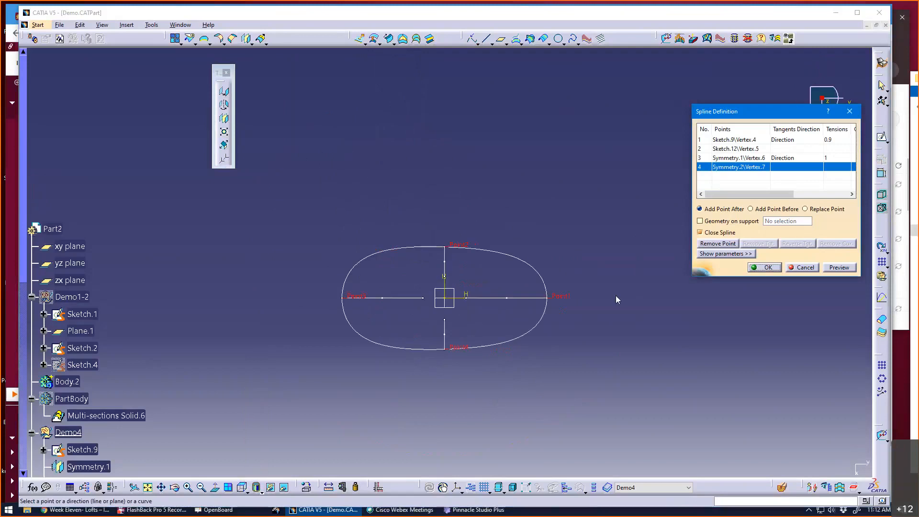
click(747, 149)
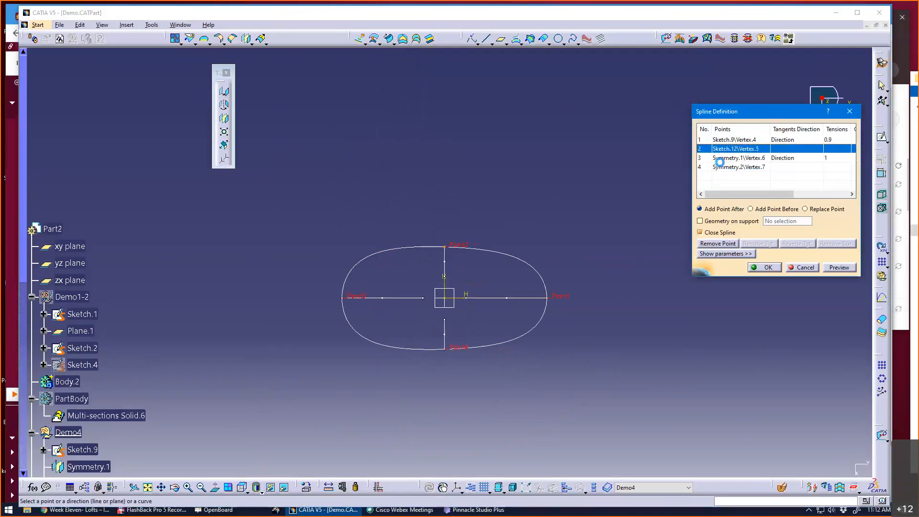
drag(774, 113, 720, 167)
click(696, 309)
click(709, 309)
right_click(709, 313)
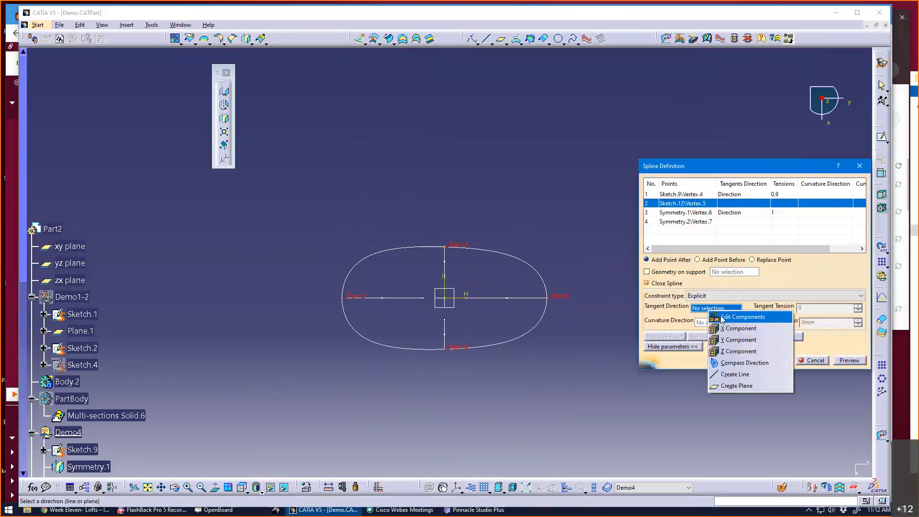
click(728, 340)
click(755, 338)
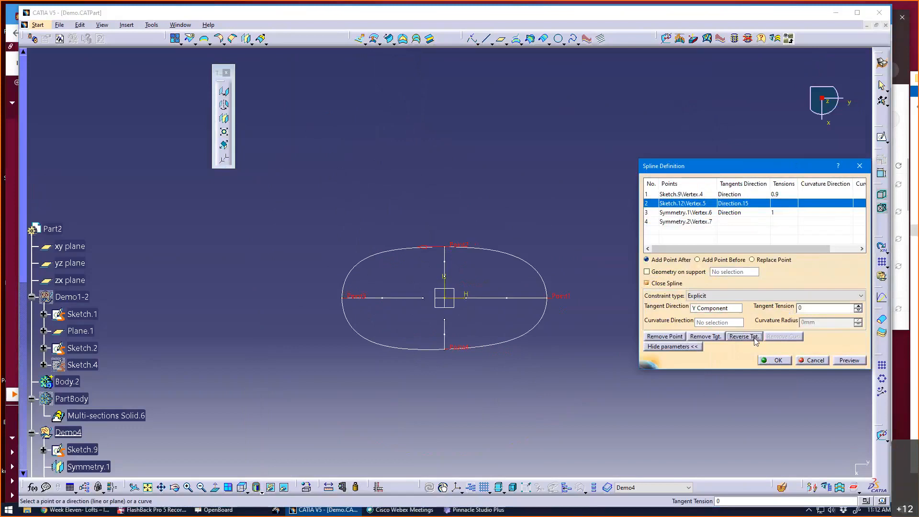
Step: Set the tangent direction at the base spline's fourth point, on Symmetry.2, to the Y component and accept the spline
click(720, 221)
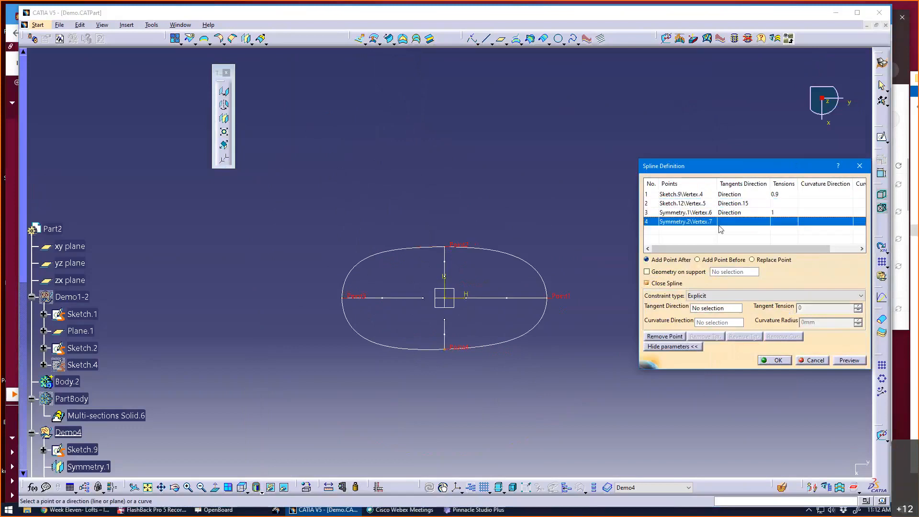
click(736, 309)
right_click(735, 311)
click(759, 340)
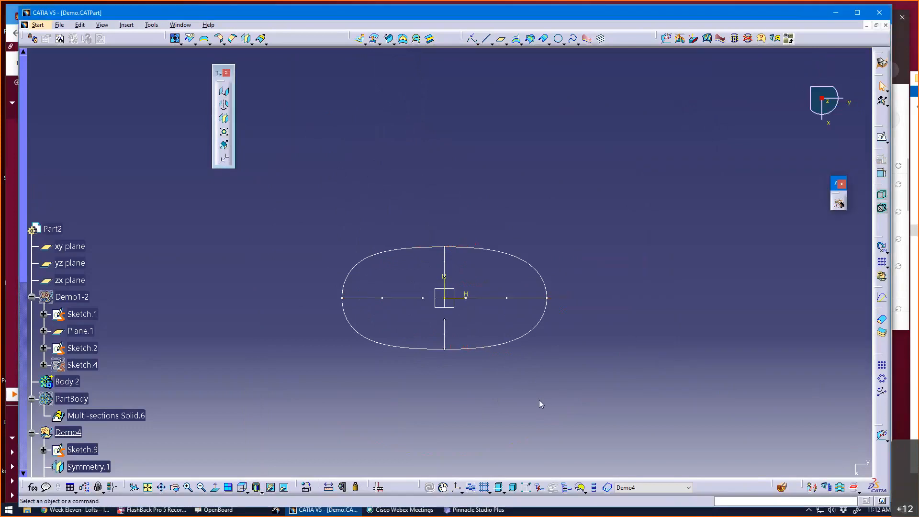
Step: Create a closed spline through the upper endpoints of Sketch.9, Sketch.12, Symmetry.1 and Symmetry.2, in that order
mouse_move(483, 412)
middle_down()
mouse_move(416, 369)
mouse_move(467, 297)
mouse_move(475, 400)
mouse_move(445, 383)
mouse_move(476, 430)
mouse_move(455, 422)
mouse_move(467, 399)
mouse_move(431, 403)
mouse_move(437, 415)
mouse_move(469, 376)
mouse_move(463, 383)
mouse_move(515, 282)
middle_up()
click(573, 39)
mouse_move(527, 221)
middle_down()
mouse_move(533, 248)
mouse_move(513, 188)
middle_up()
click(484, 155)
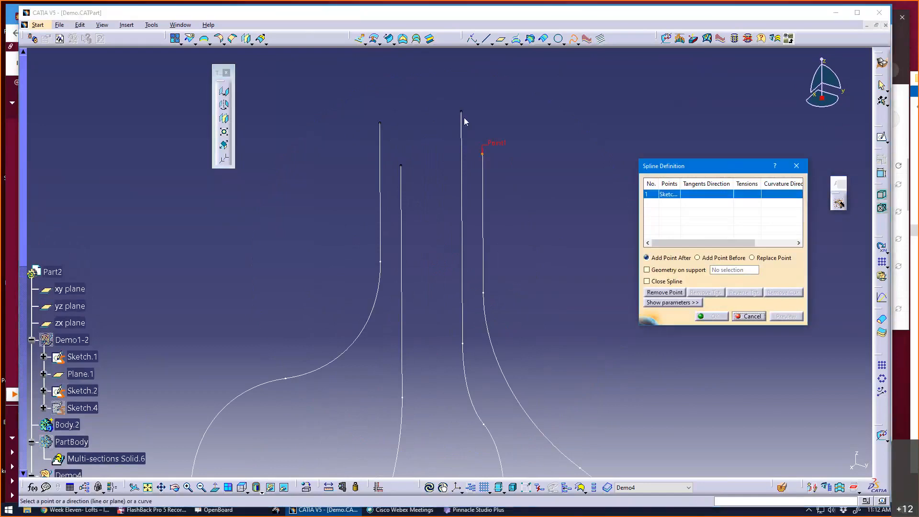
click(460, 112)
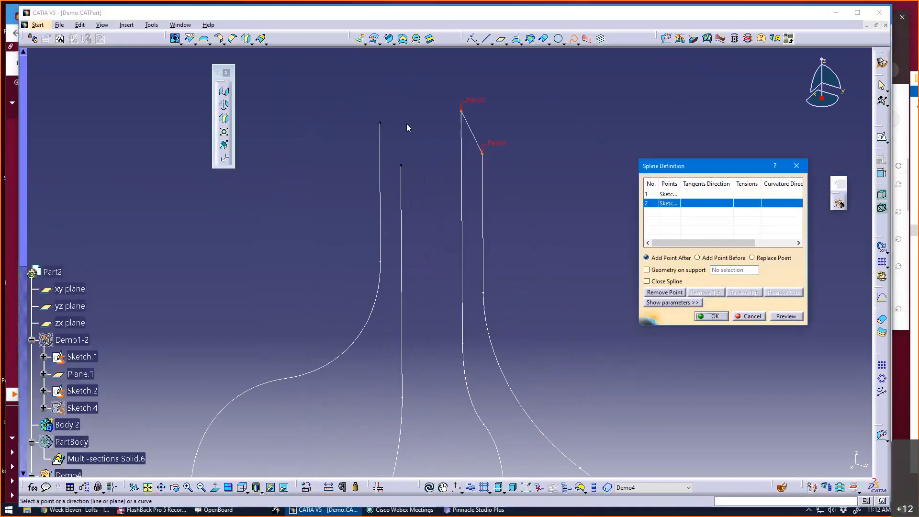
click(380, 123)
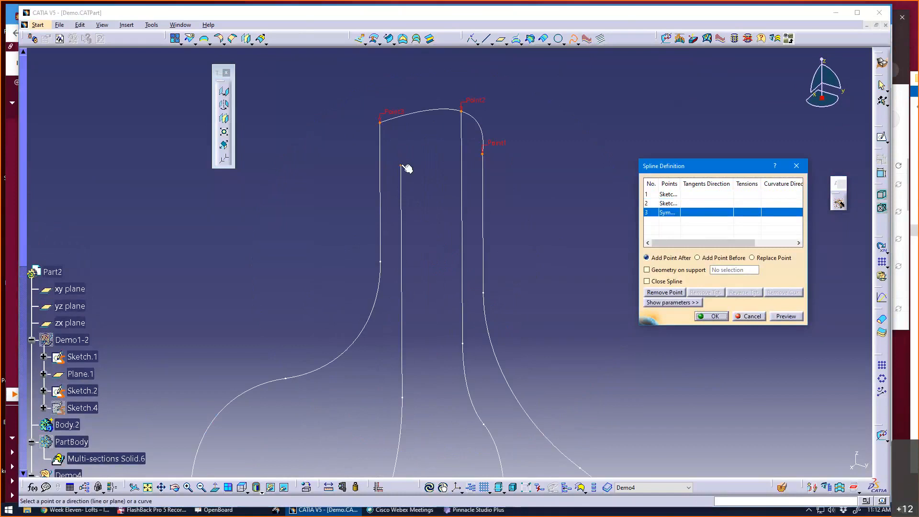
click(401, 165)
click(646, 281)
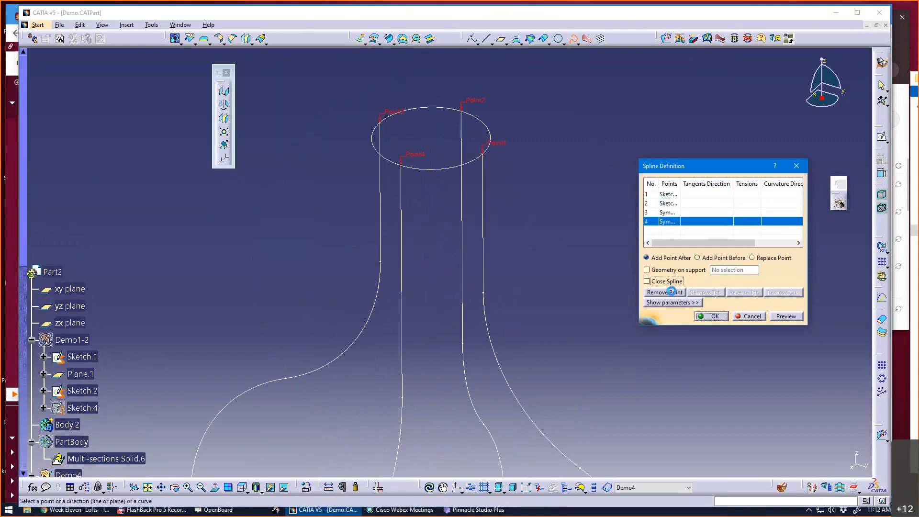
click(711, 316)
Step: Define Body.2 as the in-work object
middle_drag(599, 292, 507, 371)
scroll(266, 386, down, 3)
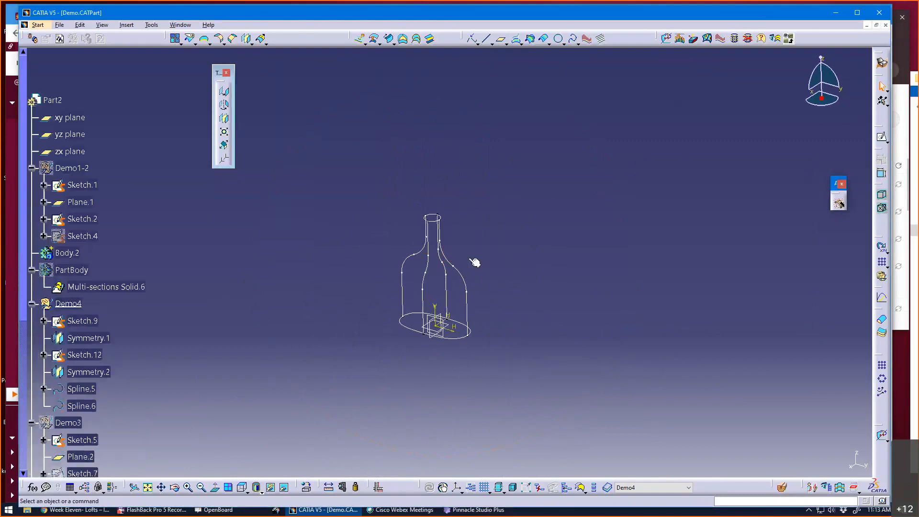
middle_drag(346, 351, 387, 368)
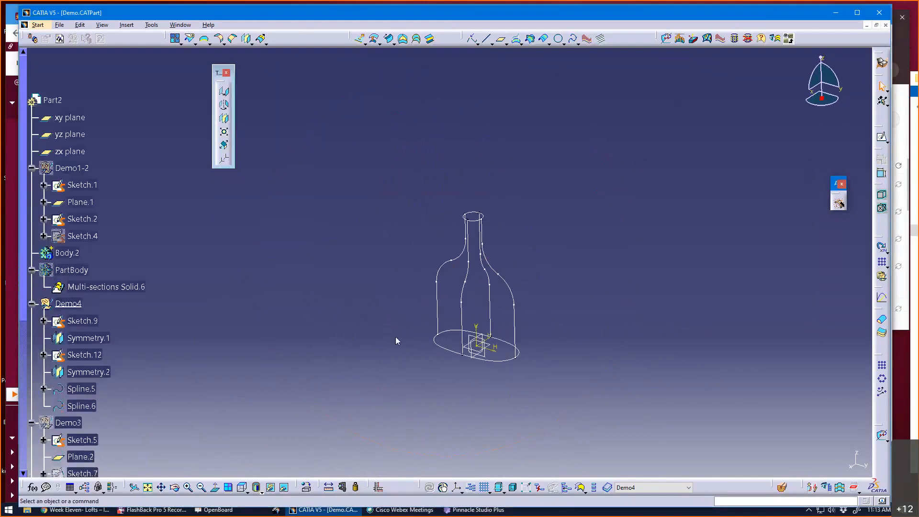
scroll(280, 355, down, 9)
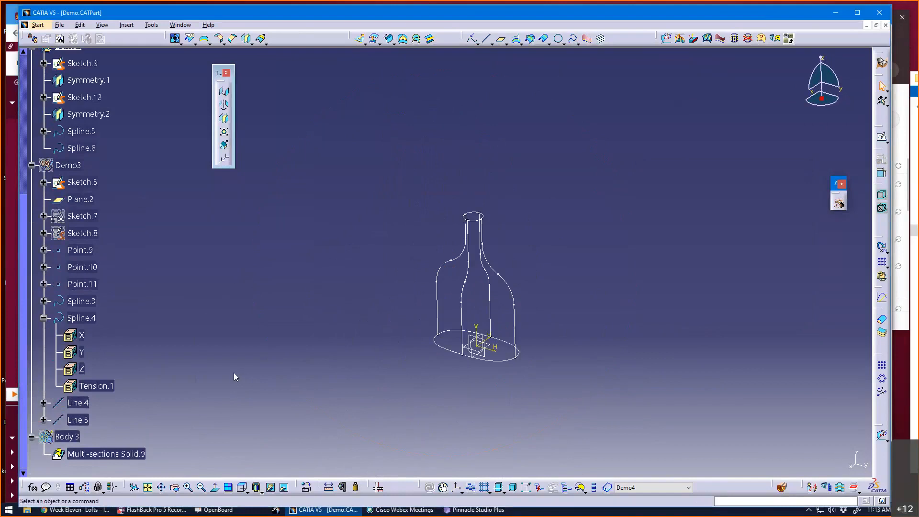
scroll(233, 372, up, 5)
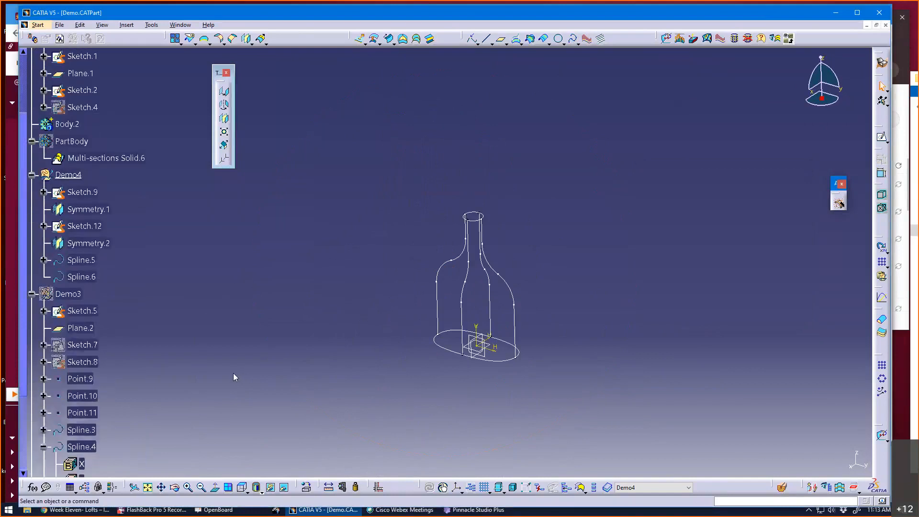
right_click(69, 125)
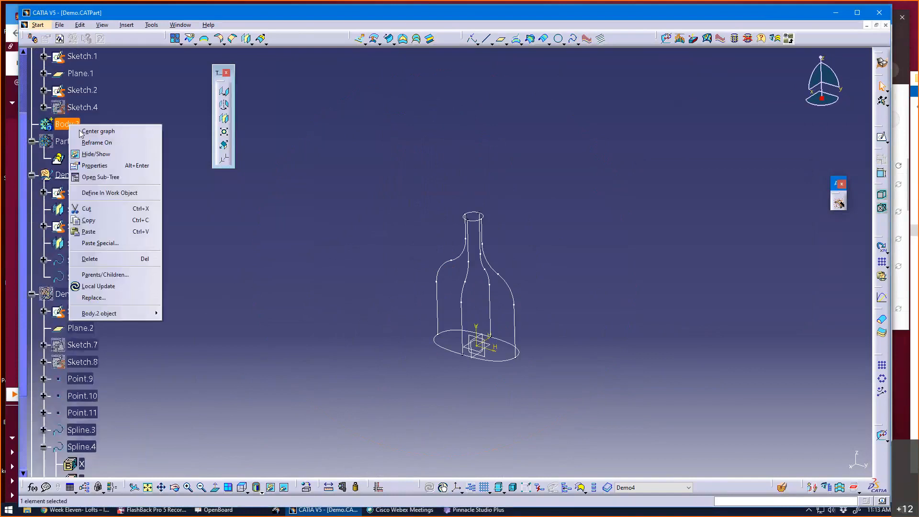
click(96, 192)
Step: Switch to the Part Design workbench
middle_drag(311, 302, 272, 246)
scroll(96, 191, up, 2)
click(37, 25)
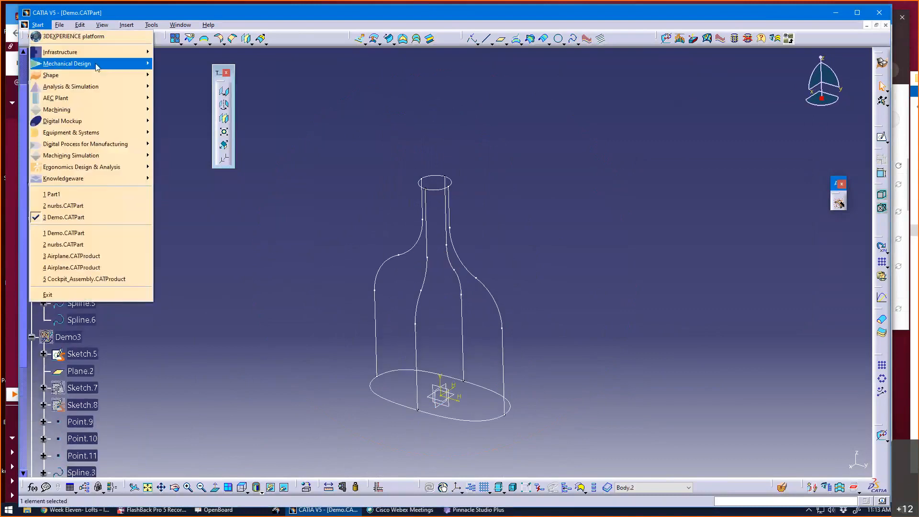
mouse_move(98, 67)
click(185, 62)
middle_drag(577, 289, 498, 322)
middle_drag(476, 186, 388, 178)
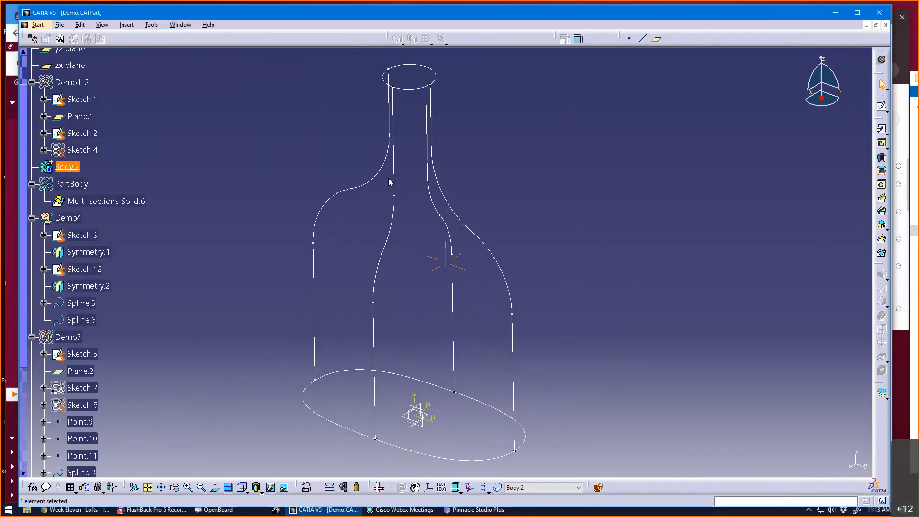
Step: Start a multi-sections solid with the base spline as first section and its closing point at the lower endpoint of Sketch.9
middle_drag(421, 312, 386, 352)
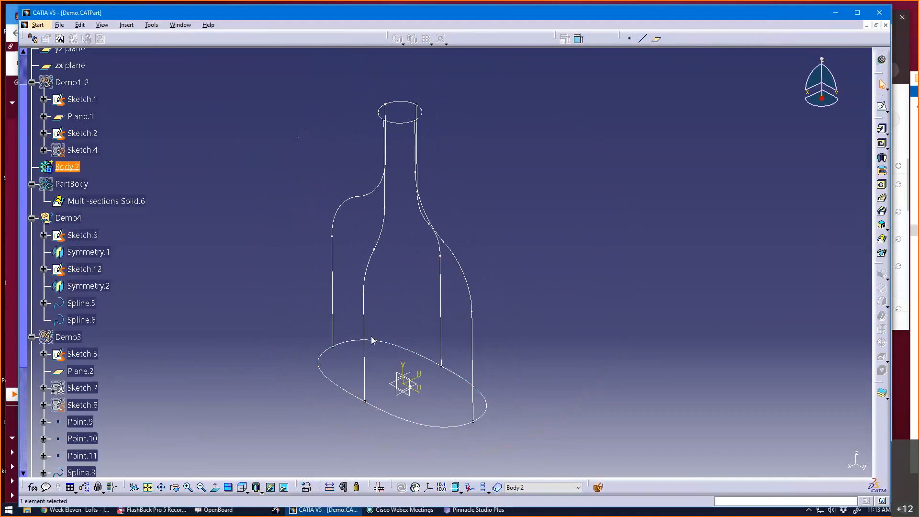
click(394, 347)
middle_drag(420, 390, 390, 356)
middle_drag(475, 225, 435, 262)
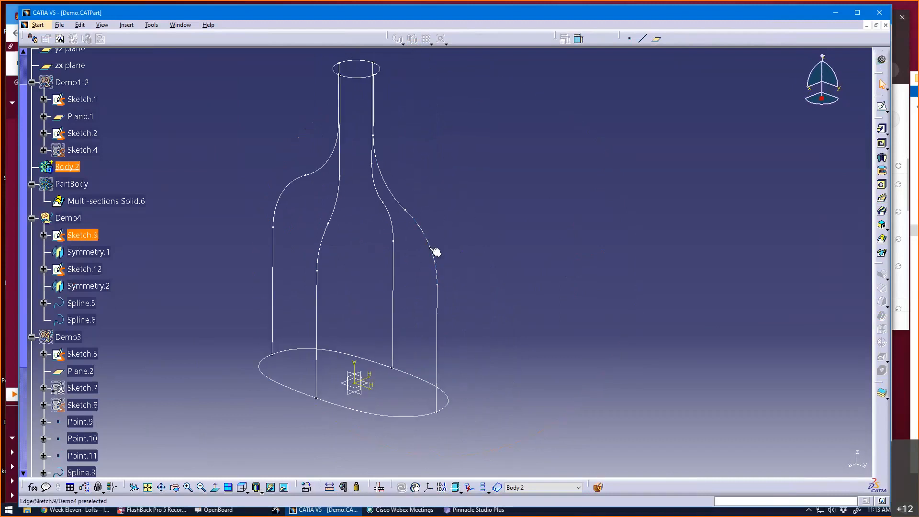
click(882, 239)
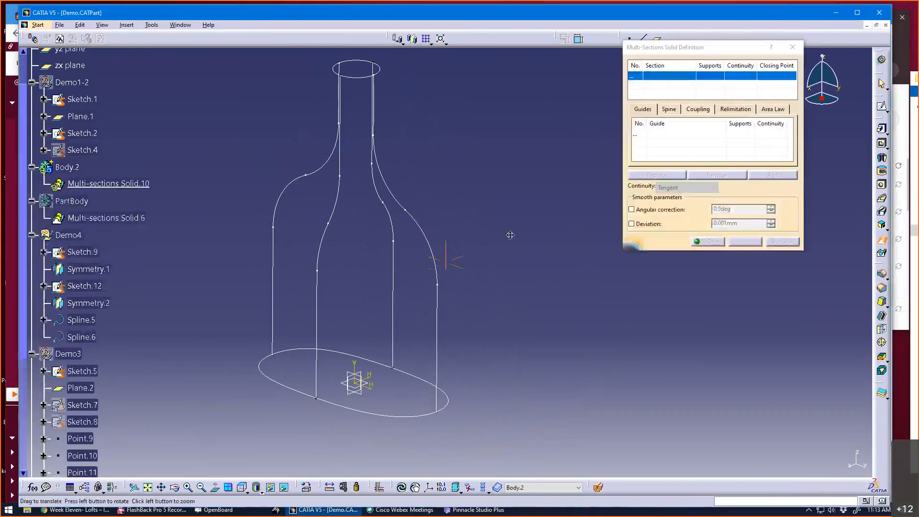
middle_drag(509, 234, 503, 221)
click(395, 345)
middle_drag(383, 383, 339, 201)
scroll(387, 315, up, 1)
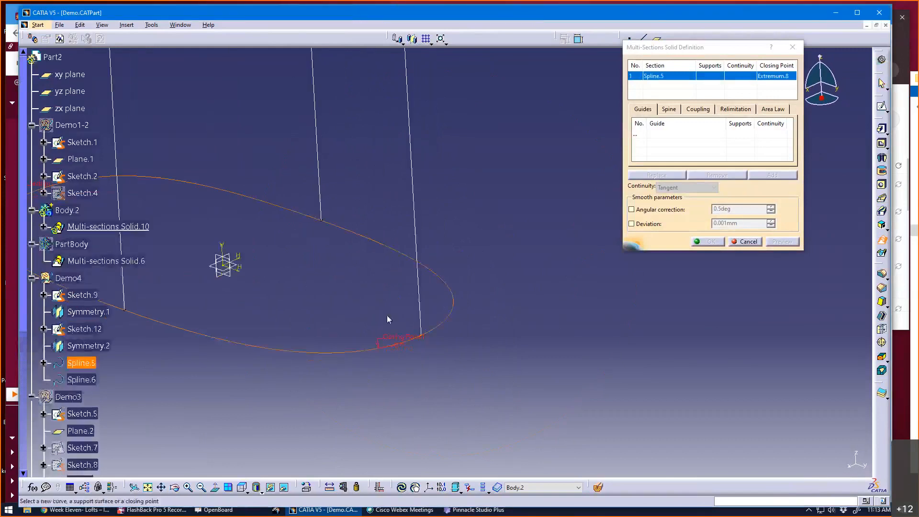
click(423, 337)
Step: Add the neck spline as the second section and place its closing point at the upper endpoint of Sketch.9
mouse_move(336, 295)
middle_down()
mouse_move(421, 371)
mouse_move(431, 210)
middle_up()
middle_drag(441, 160, 467, 370)
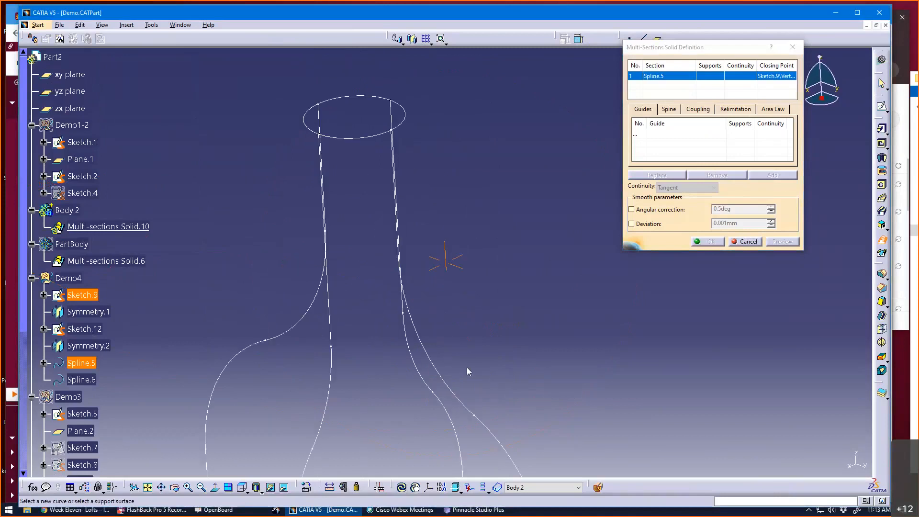
click(372, 141)
middle_drag(361, 205, 461, 221)
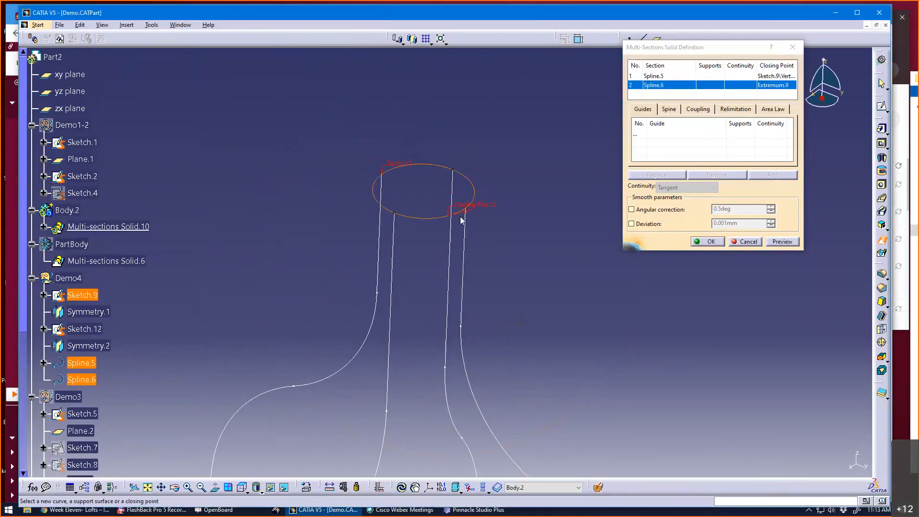
click(466, 210)
mouse_move(416, 247)
middle_down()
mouse_move(382, 201)
mouse_move(385, 283)
mouse_move(429, 329)
mouse_move(390, 231)
middle_up()
scroll(391, 230, up, 1)
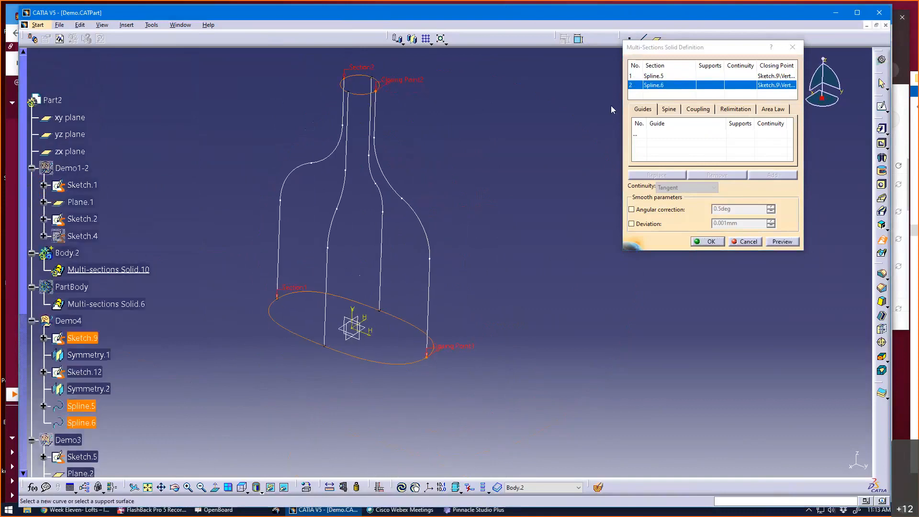
Step: Use Sketch.9, Sketch.12, Symmetry.1 and Symmetry.2 as the four guides, preview the bottle and create the multi-sections solid
click(642, 138)
click(429, 299)
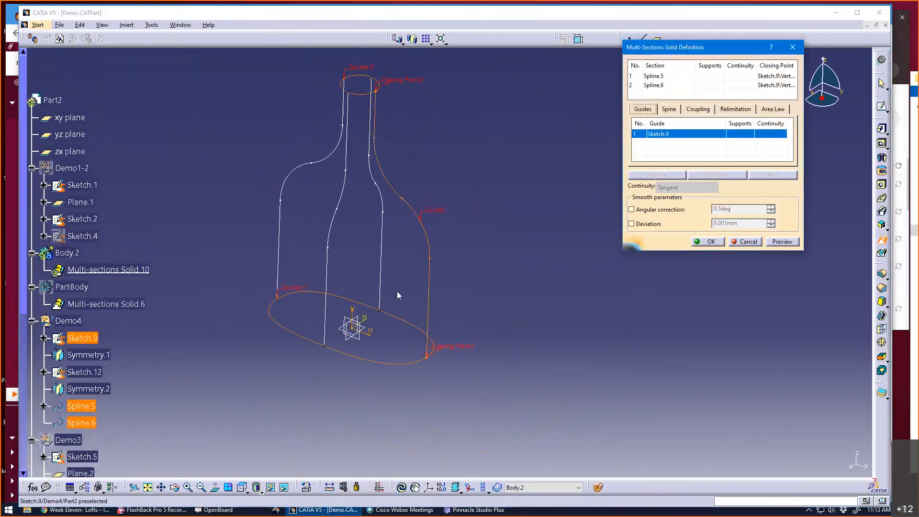
click(381, 292)
click(278, 268)
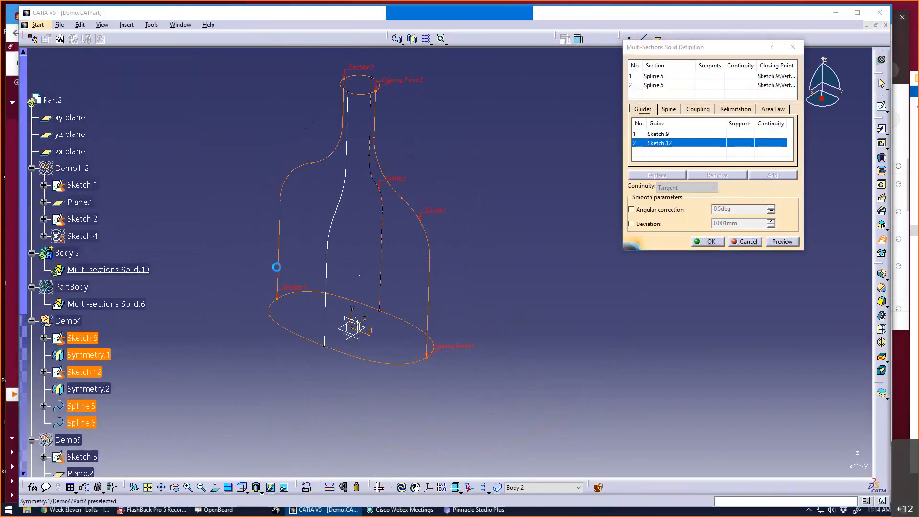
click(326, 322)
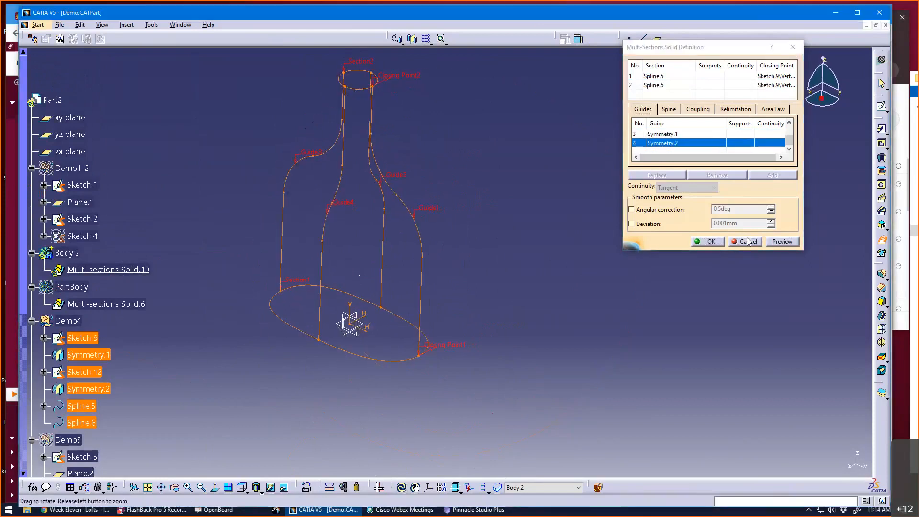
click(783, 244)
middle_drag(559, 300, 510, 274)
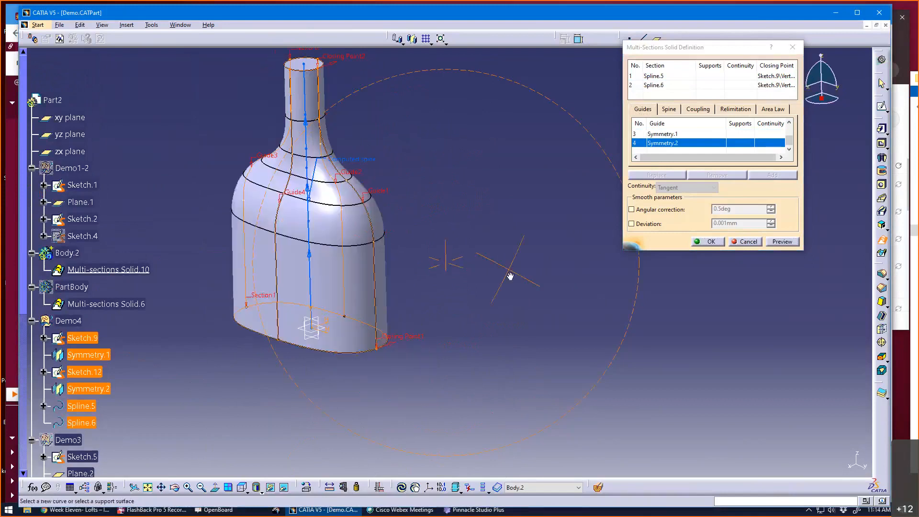
click(708, 242)
Step: Fillet the bottle's bottom edge with a constant 5 mm radius and tangency propagation
middle_drag(457, 284, 390, 156)
middle_drag(420, 300, 516, 396)
scroll(516, 396, up, 1)
click(881, 274)
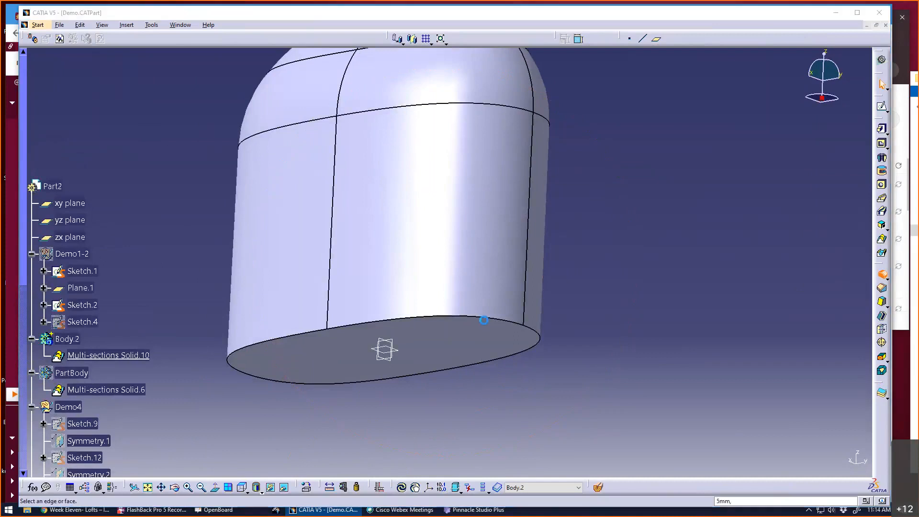
click(470, 316)
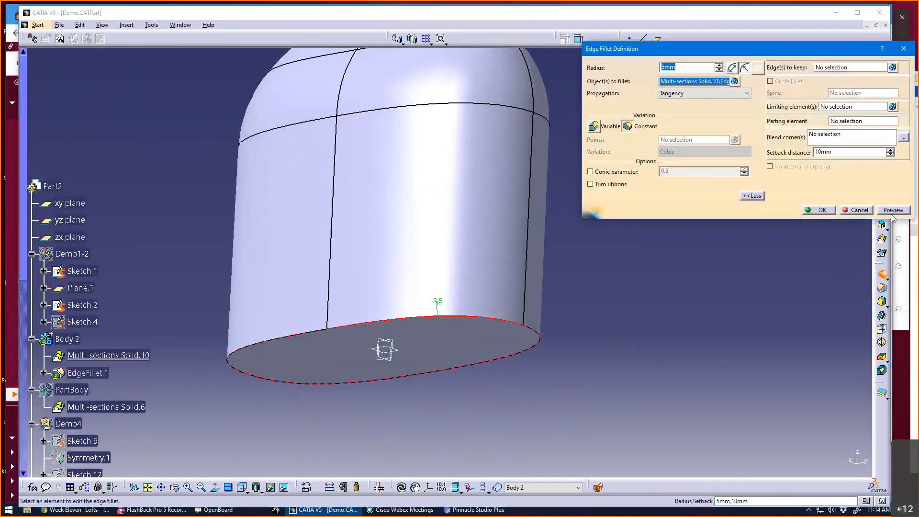
click(819, 210)
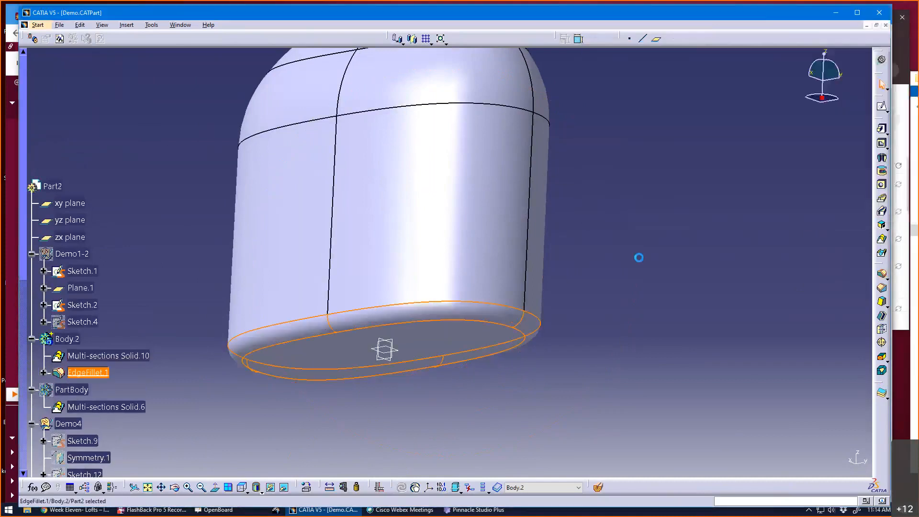
Step: Shell the bottle, removing the top face of the neck to leave it open
middle_drag(456, 218, 421, 285)
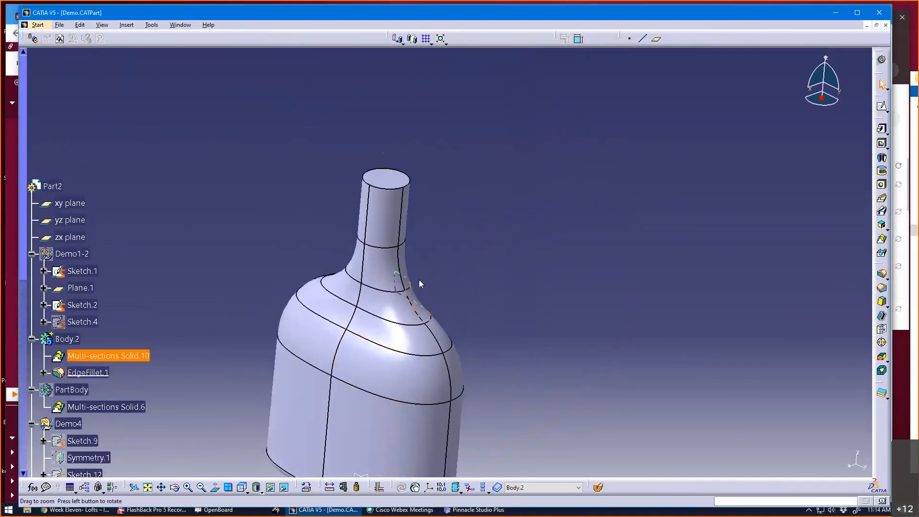
middle_drag(527, 224, 566, 244)
scroll(513, 260, down, 9)
click(881, 315)
click(414, 162)
click(807, 332)
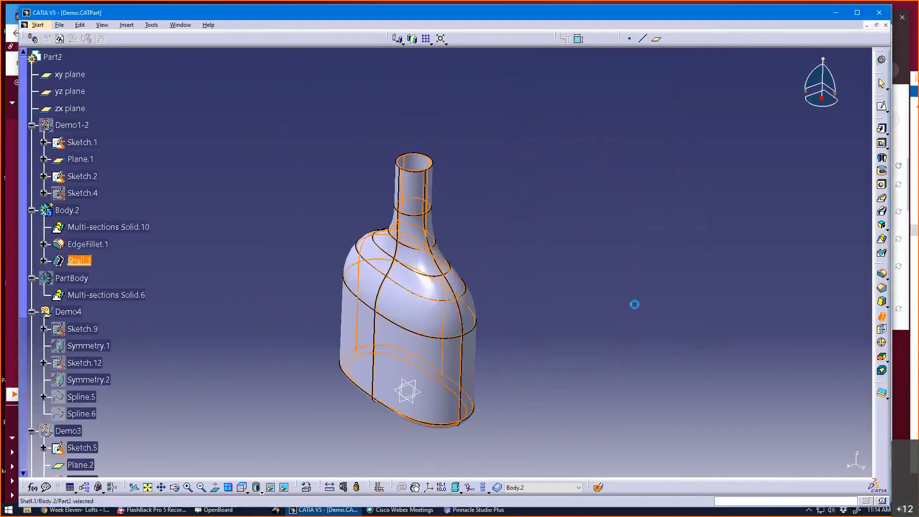
Step: Examine the shelled bottle from several angles and review the construction elements under Body.2 and Demo4
middle_drag(582, 297, 384, 358)
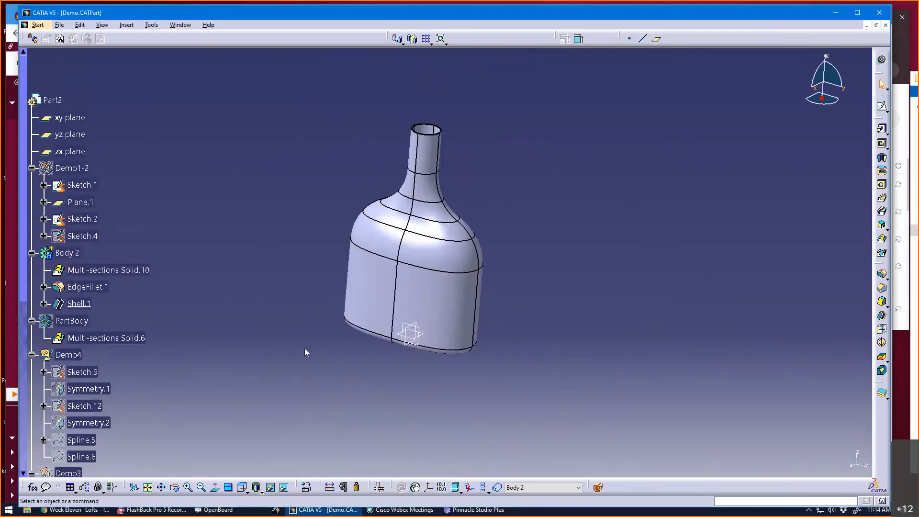
scroll(309, 359, down, 3)
scroll(323, 347, down, 3)
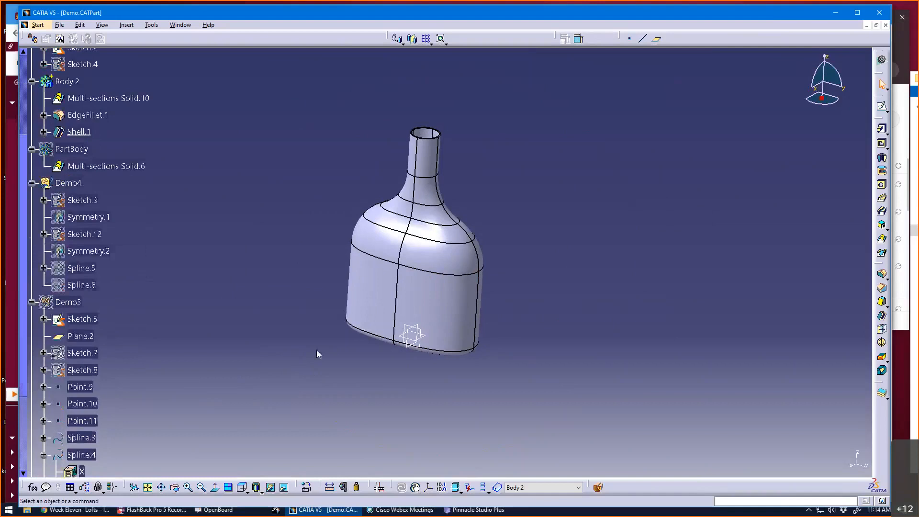
middle_drag(307, 294, 197, 259)
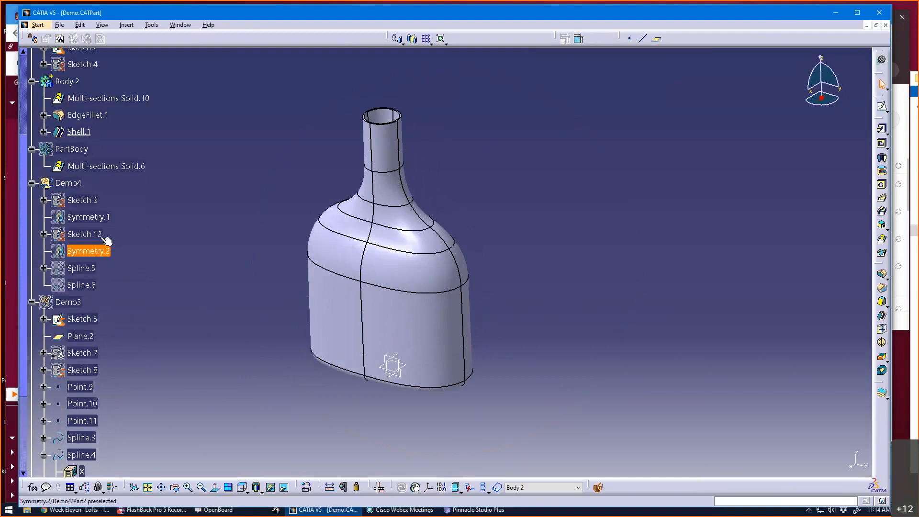
scroll(297, 377, up, 1)
middle_drag(297, 377, 371, 369)
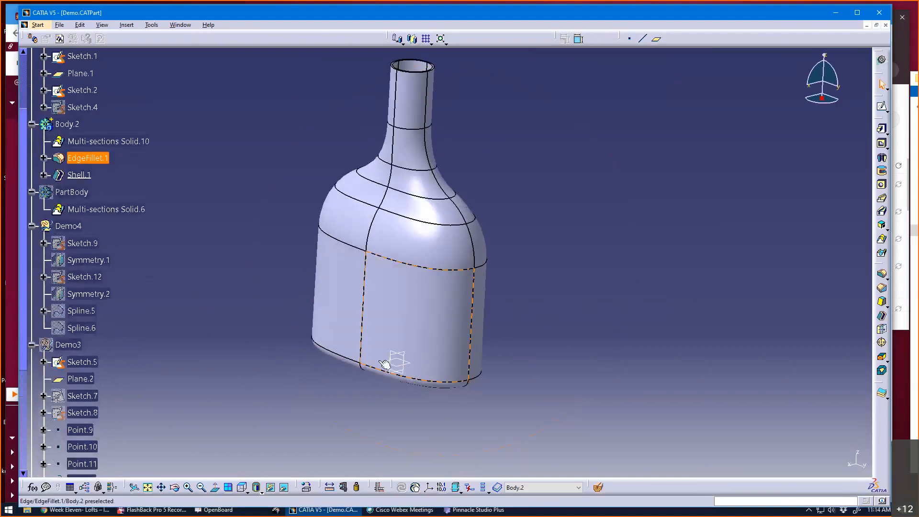
middle_drag(481, 322, 305, 361)
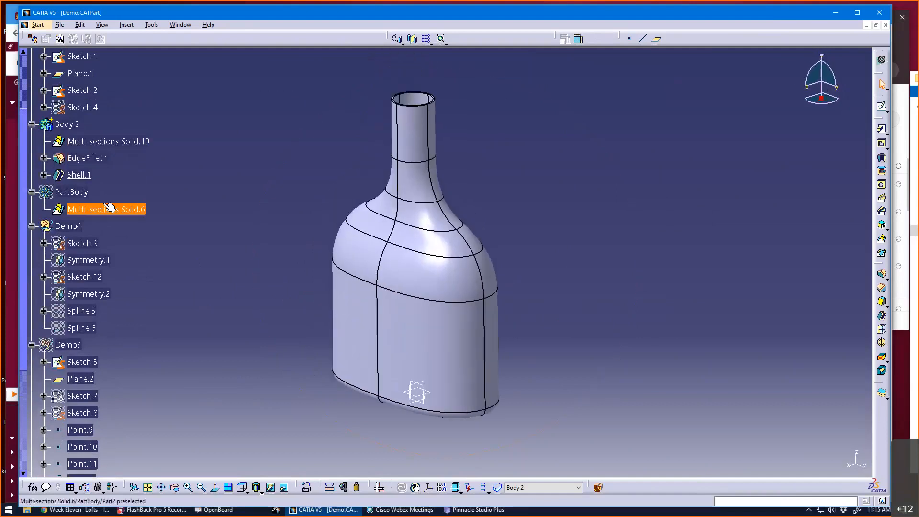
Step: Show the hidden Sketch.9 profile on the bottle and check it from different angles
click(82, 243)
right_click(82, 243)
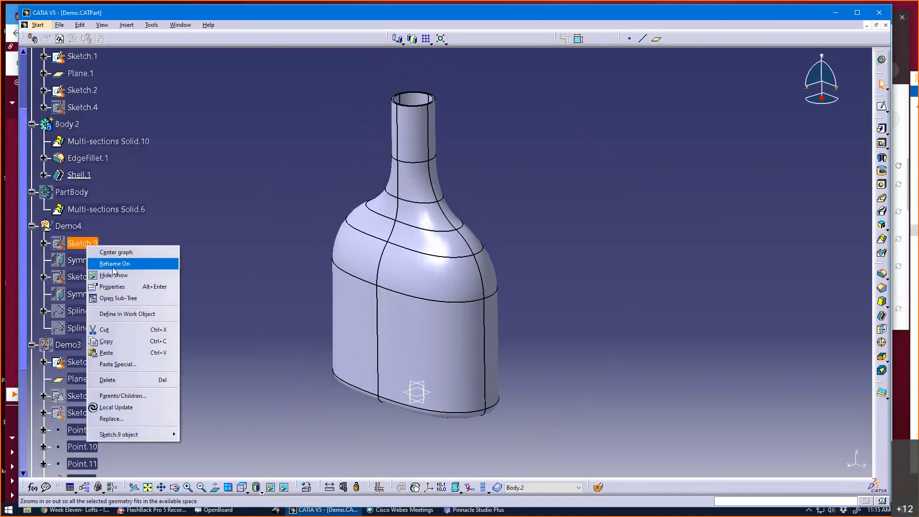
click(115, 273)
middle_drag(326, 361, 308, 297)
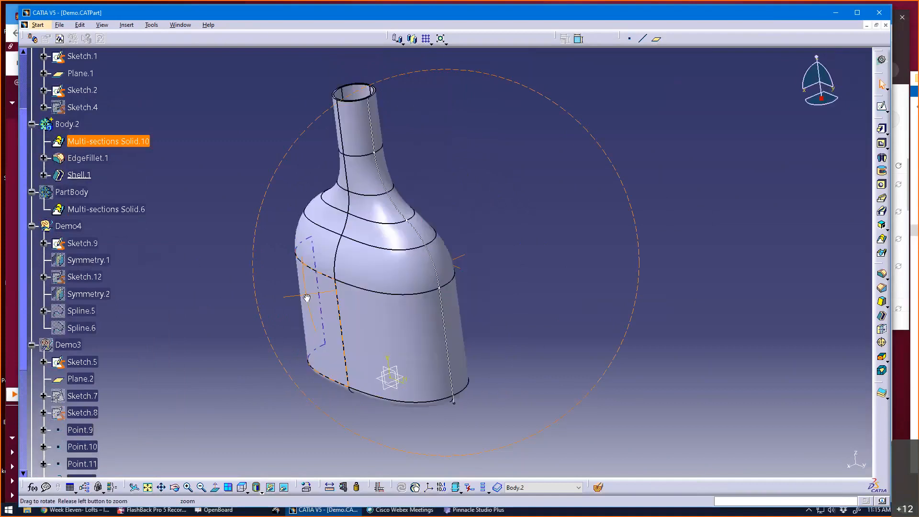
middle_drag(551, 241, 546, 224)
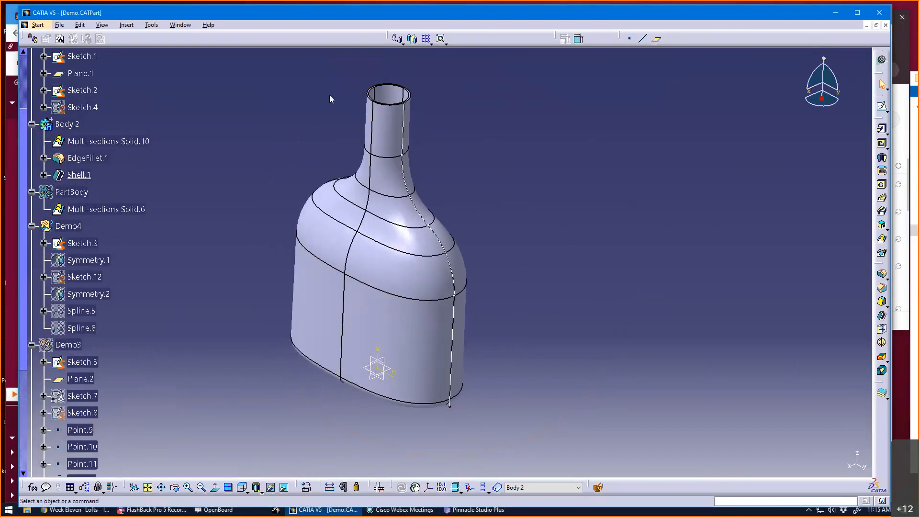